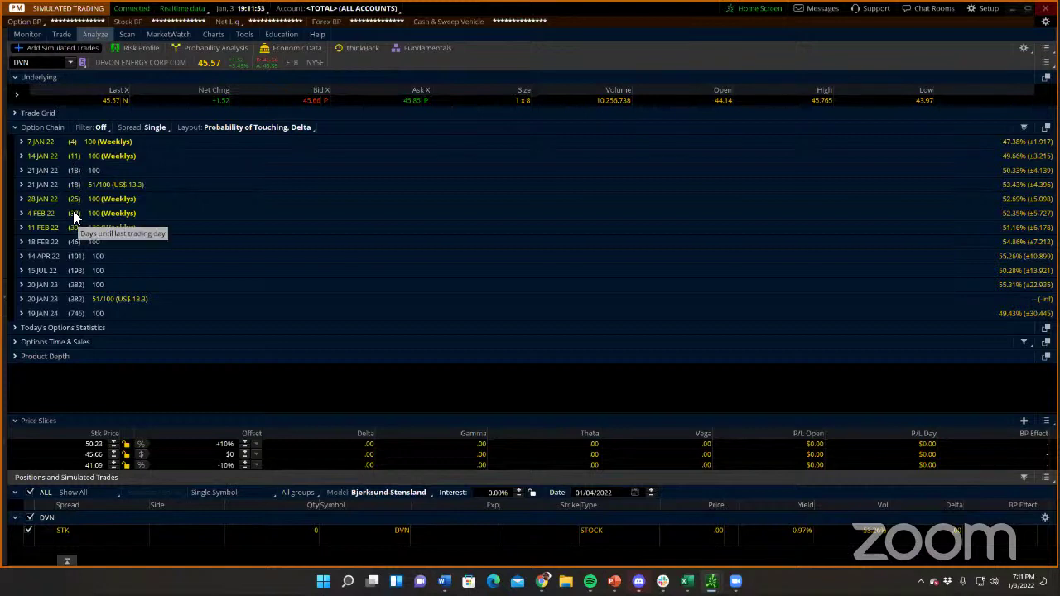
# Expand the 4 FEB 22 weekly expiration in the DVN option chain to examine its strikes.
pyautogui.click(34, 212)
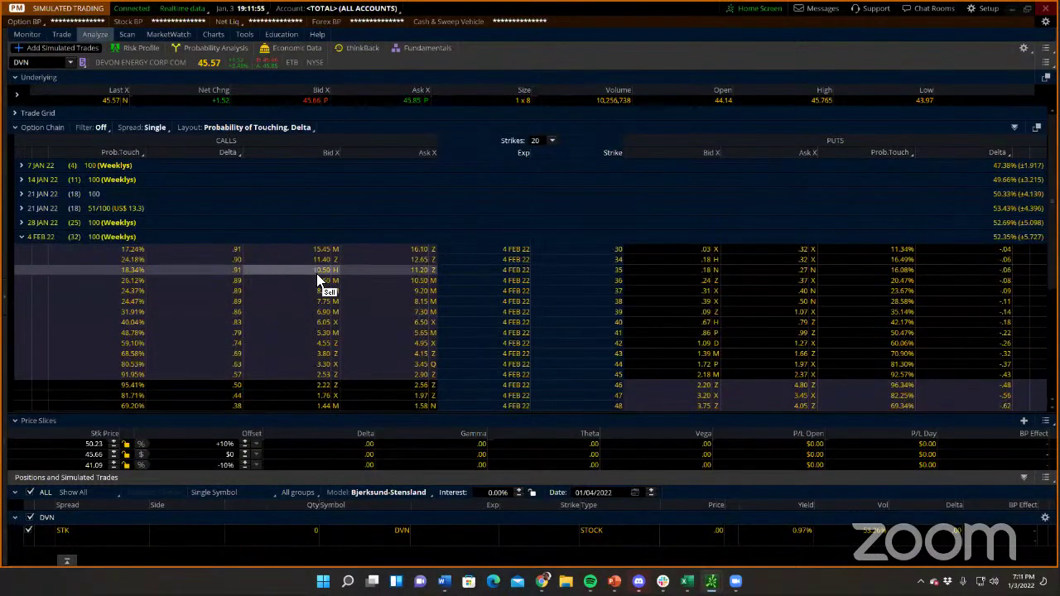
pyautogui.scroll(-5, 320, 284)
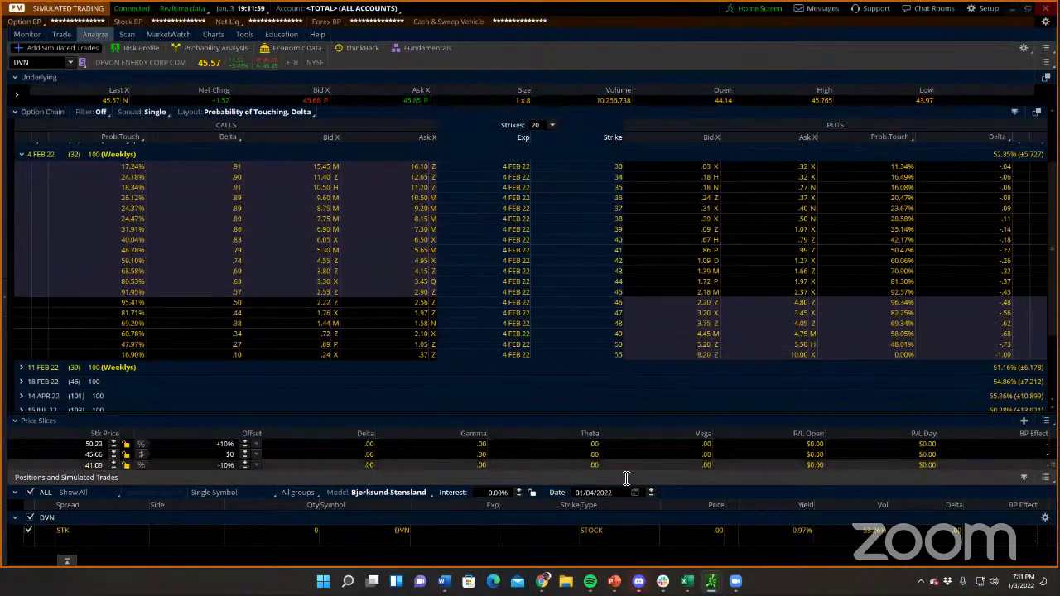
# Switch to the Excel research workbook and read the trade identification rules on the Short Puts sheet, including the delta guideline.
pyautogui.click(686, 582)
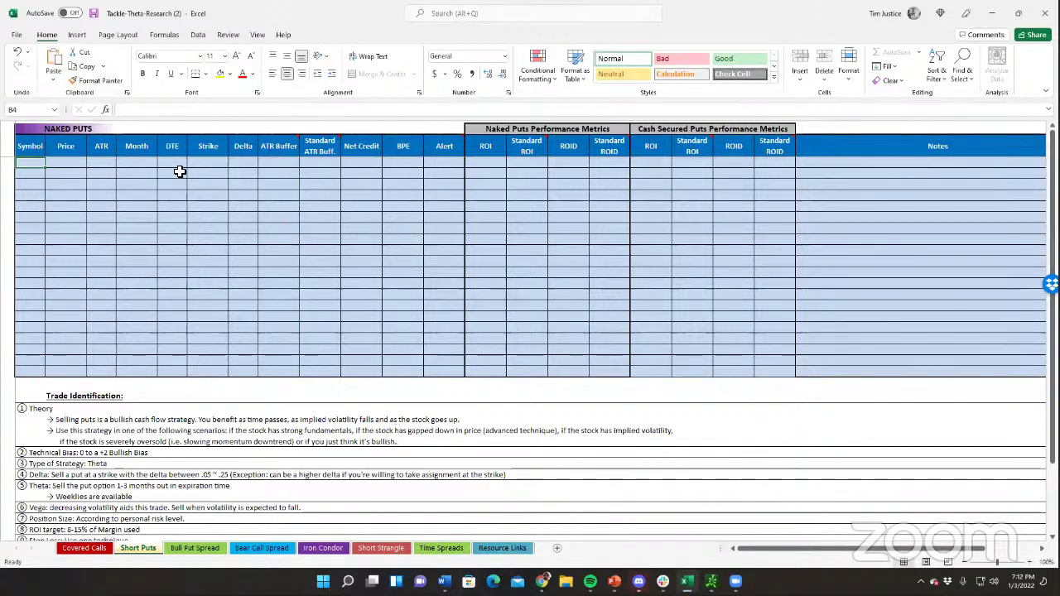
pyautogui.scroll(-1, 211, 394)
pyautogui.scroll(-3, 211, 394)
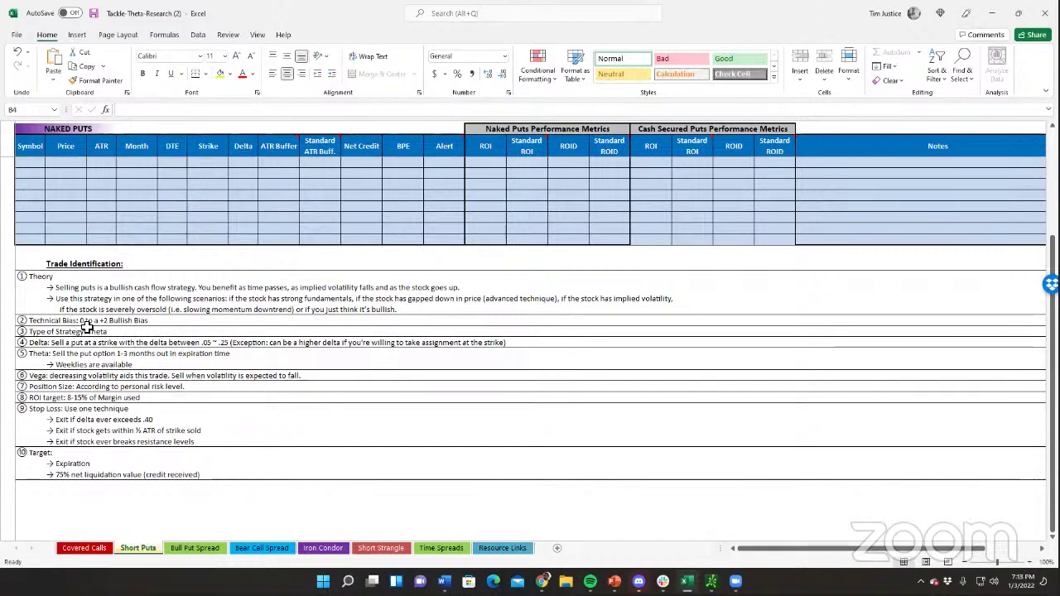
pyautogui.click(208, 344)
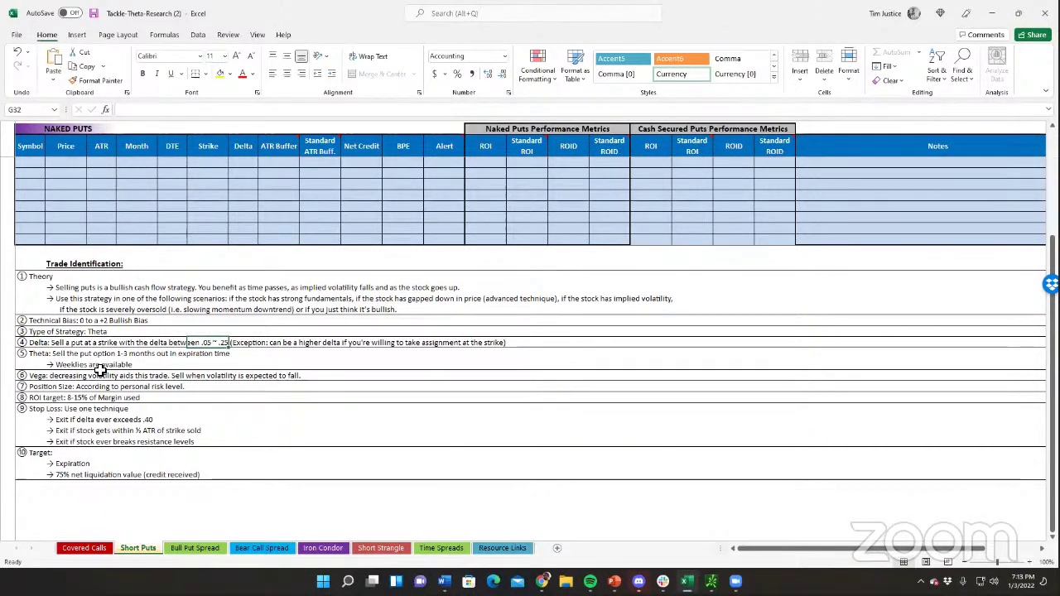
pyautogui.scroll(2, 124, 367)
pyautogui.scroll(2, 128, 367)
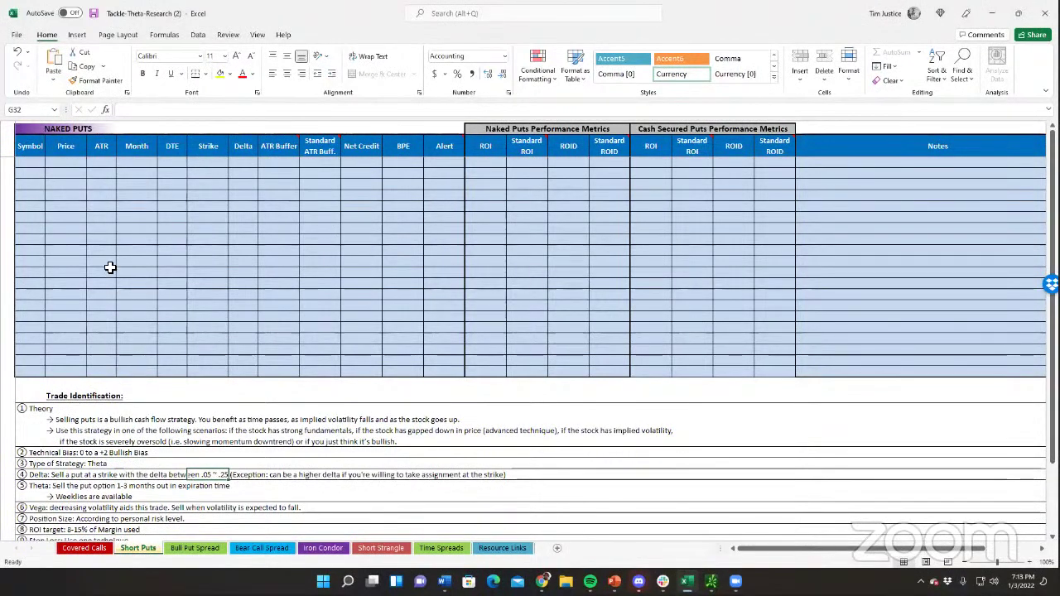
pyautogui.click(29, 160)
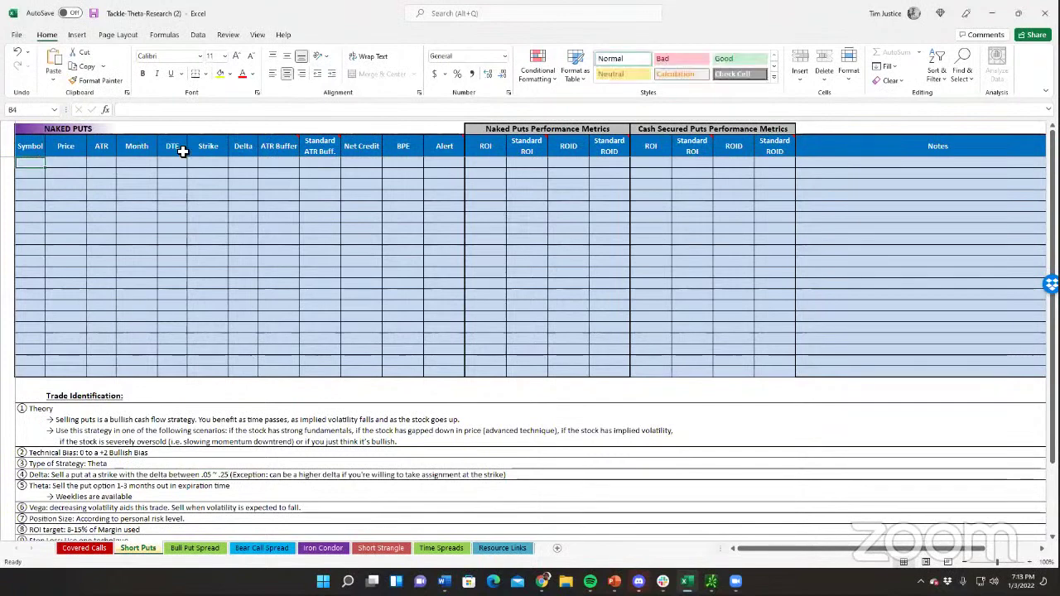
# Return to thinkorswim and bring up the 4 FEB 22 DVN put strikes with Greeks in the trading option chain.
pyautogui.doubleClick(687, 18)
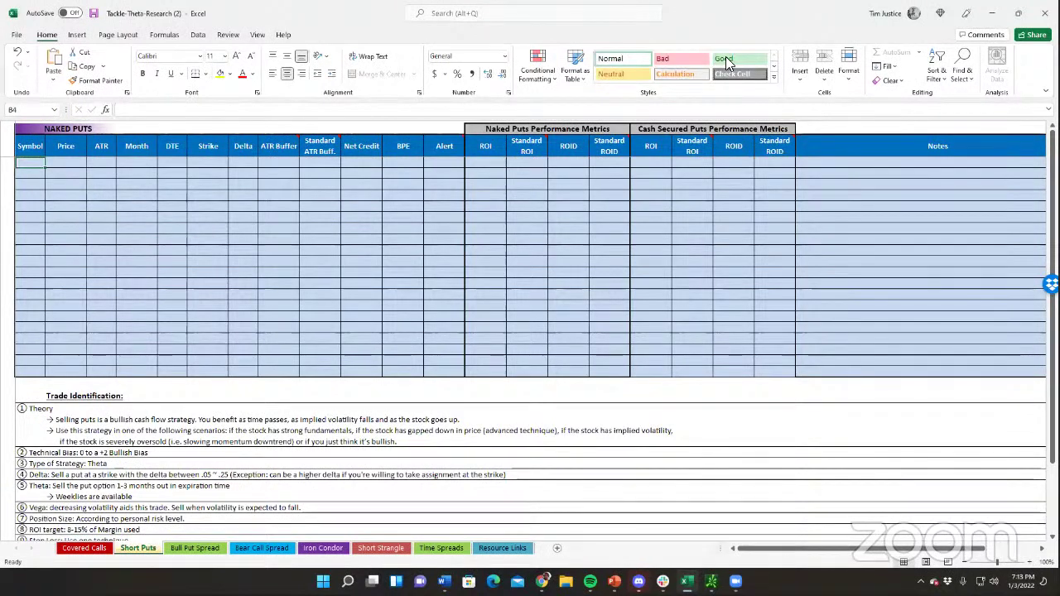
pyautogui.press('super+Down')
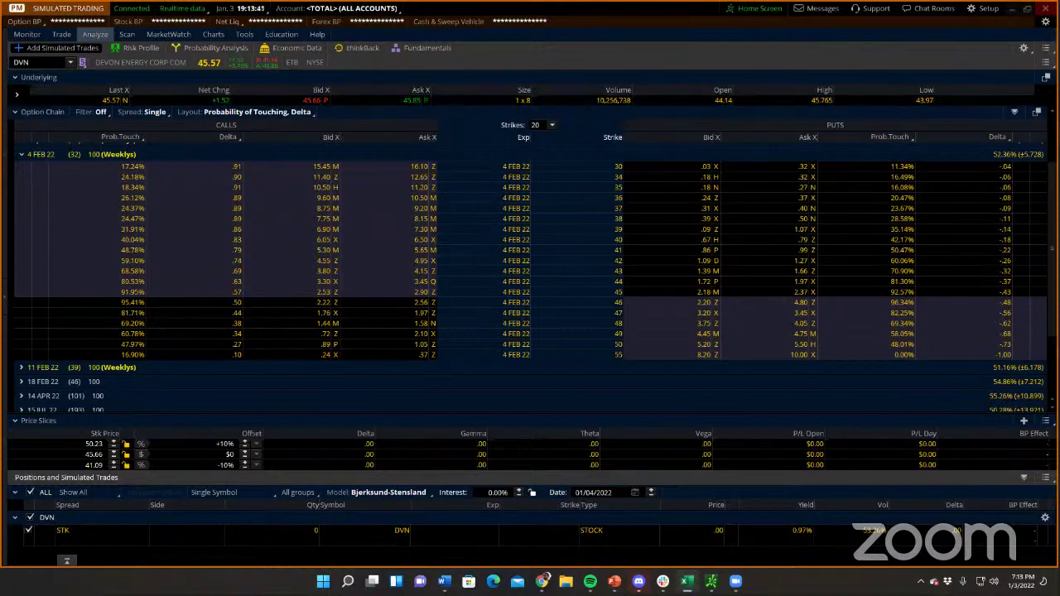
pyautogui.click(214, 35)
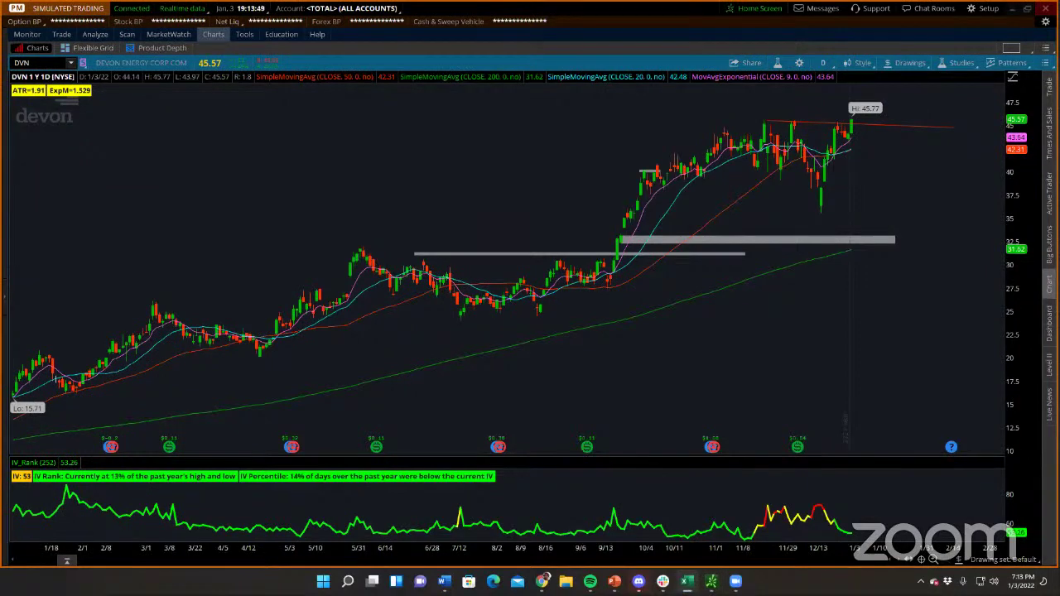
pyautogui.click(60, 34)
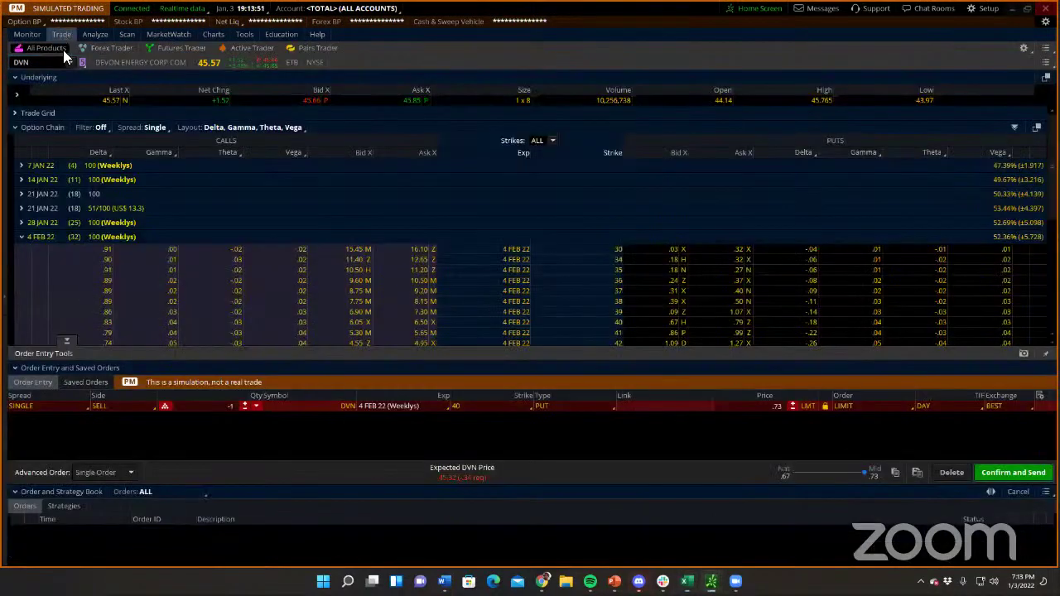
pyautogui.scroll(-3, 82, 235)
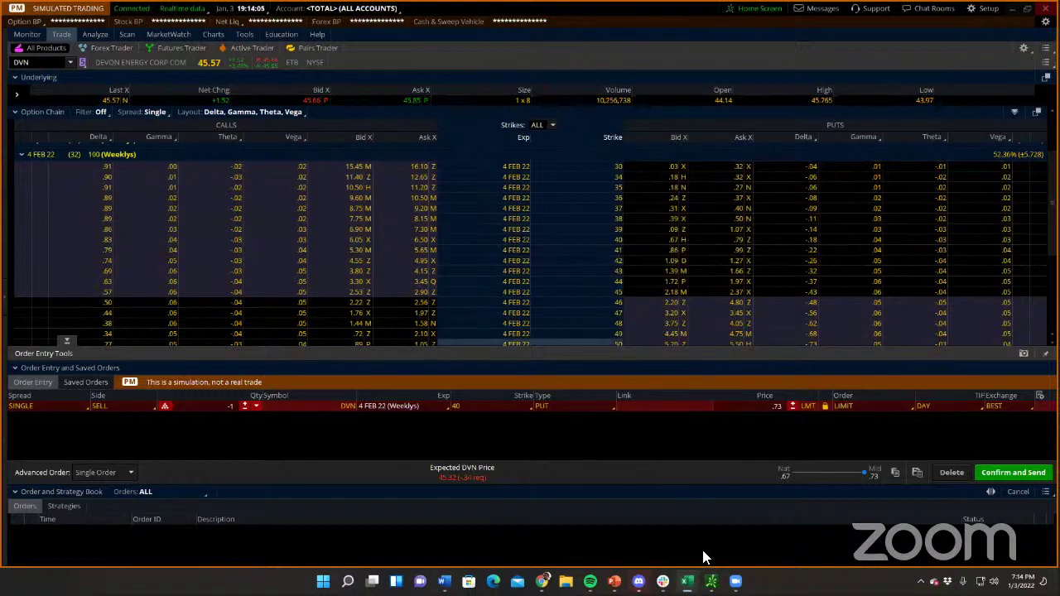
# Bring up the detached DVN chart and remove the two long grey horizontal support rectangles.
pyautogui.moveTo(711, 579)
pyautogui.click(748, 538)
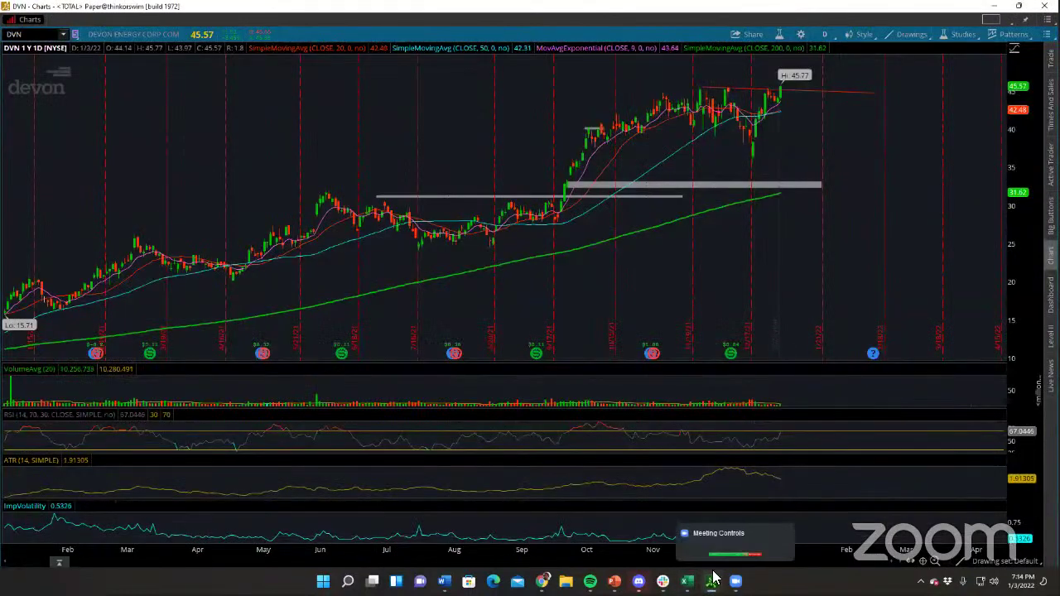
pyautogui.rightClick(698, 192)
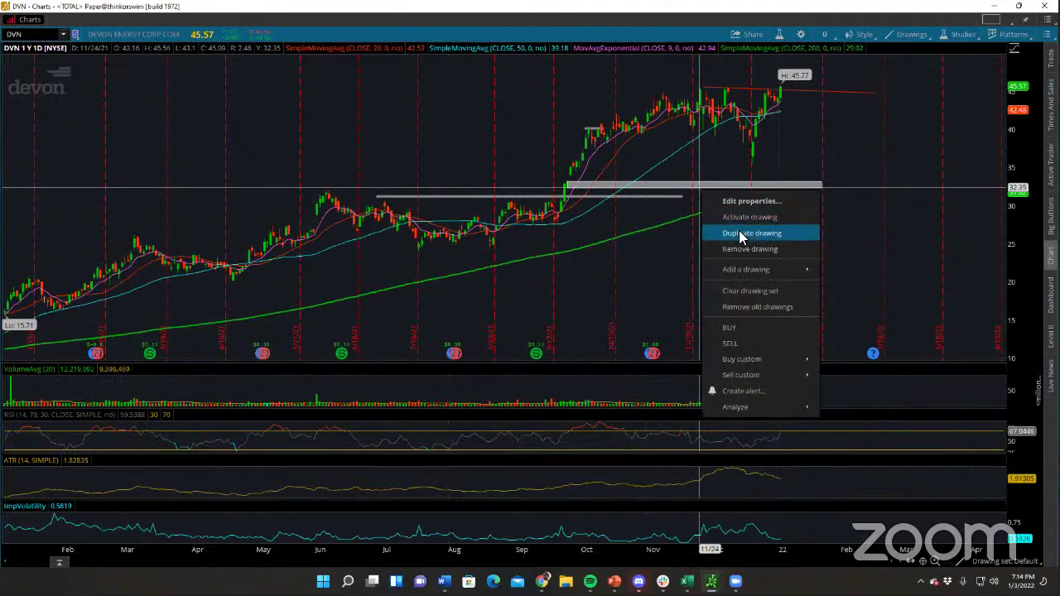
pyautogui.click(745, 248)
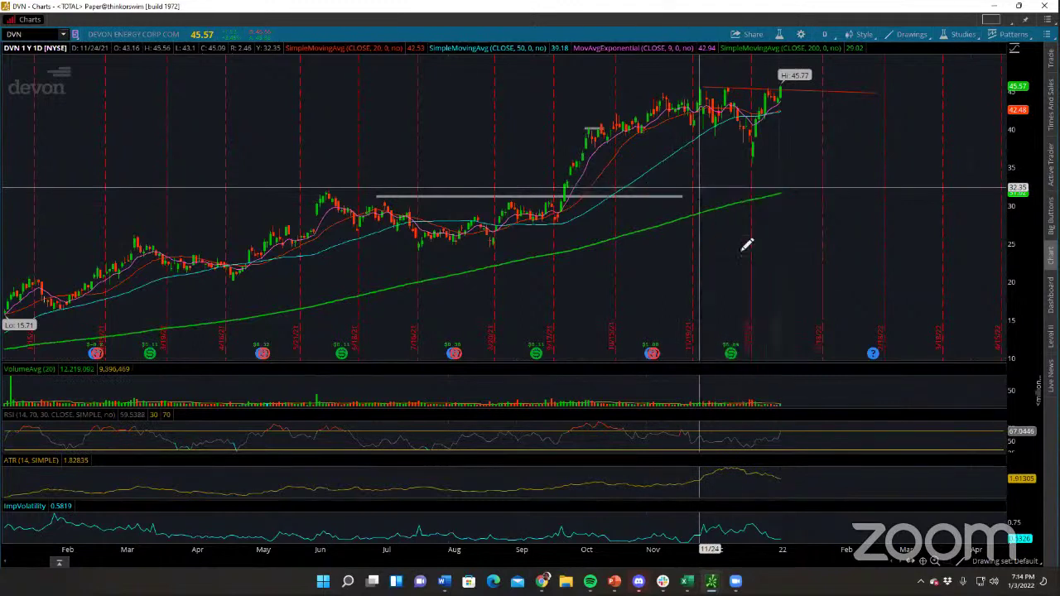
pyautogui.rightClick(679, 200)
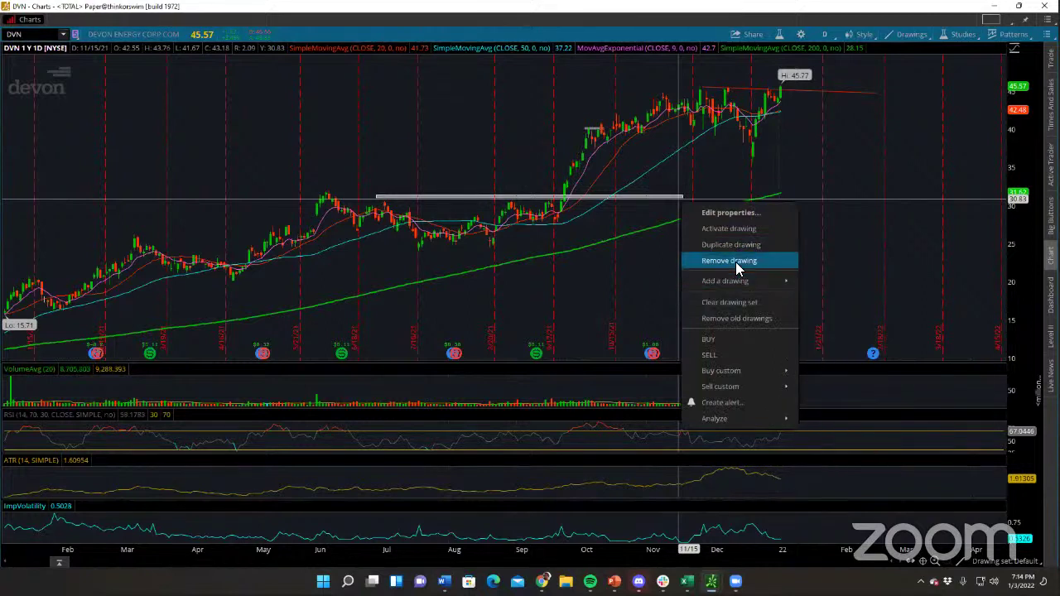
pyautogui.click(735, 262)
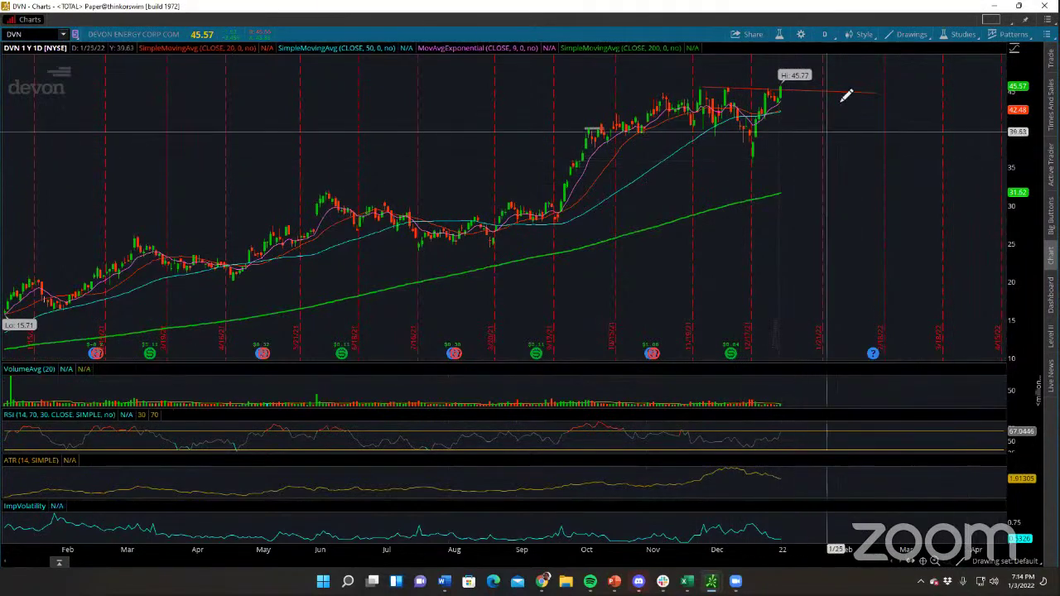
# Draw a thin support rectangle just below about 35.9, from early December 2021 to the chart's far edge, and minimise the chart window.
pyautogui.click(908, 35)
pyautogui.moveTo(915, 130)
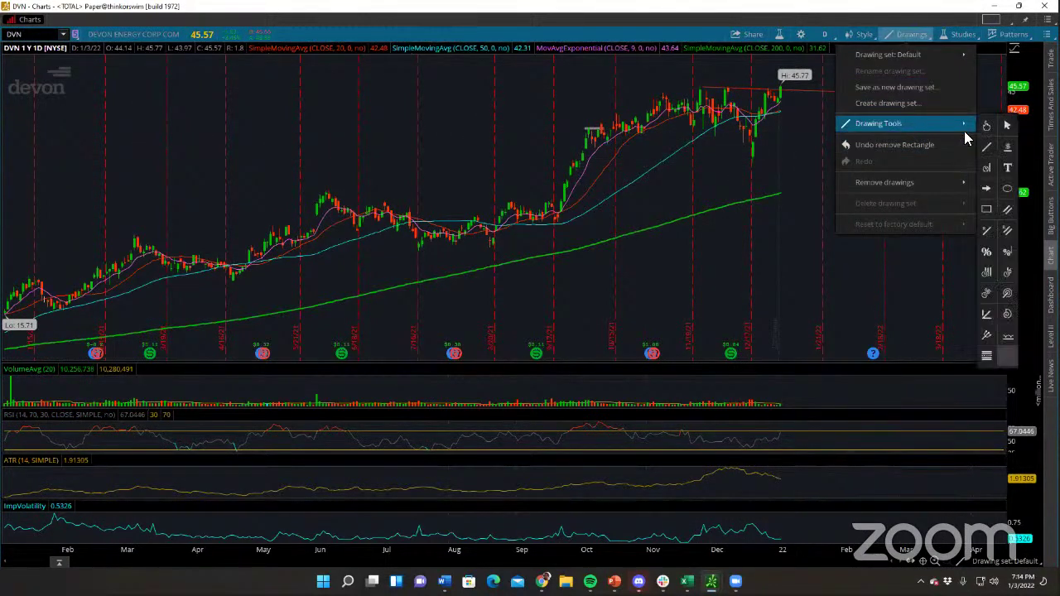
pyautogui.click(985, 209)
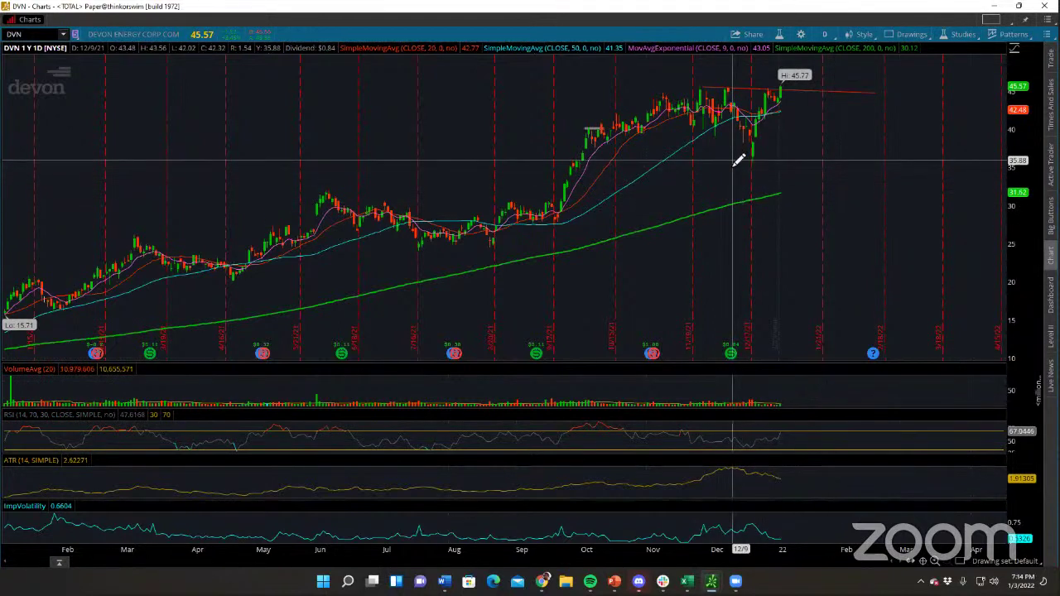
pyautogui.moveTo(732, 161); pyautogui.dragTo(1001, 173)
pyautogui.click(1012, 164)
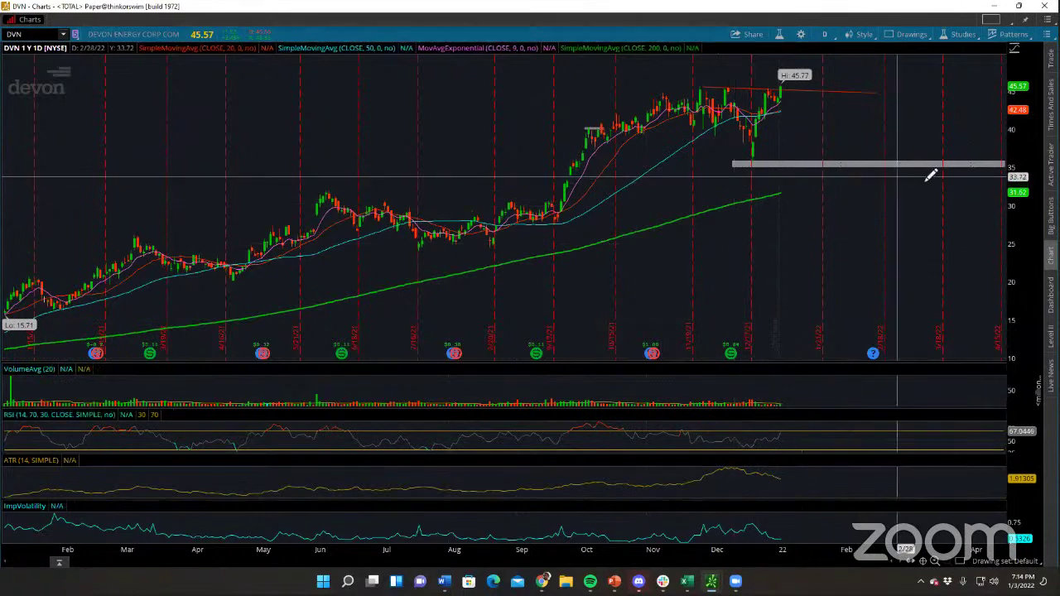
pyautogui.click(996, 10)
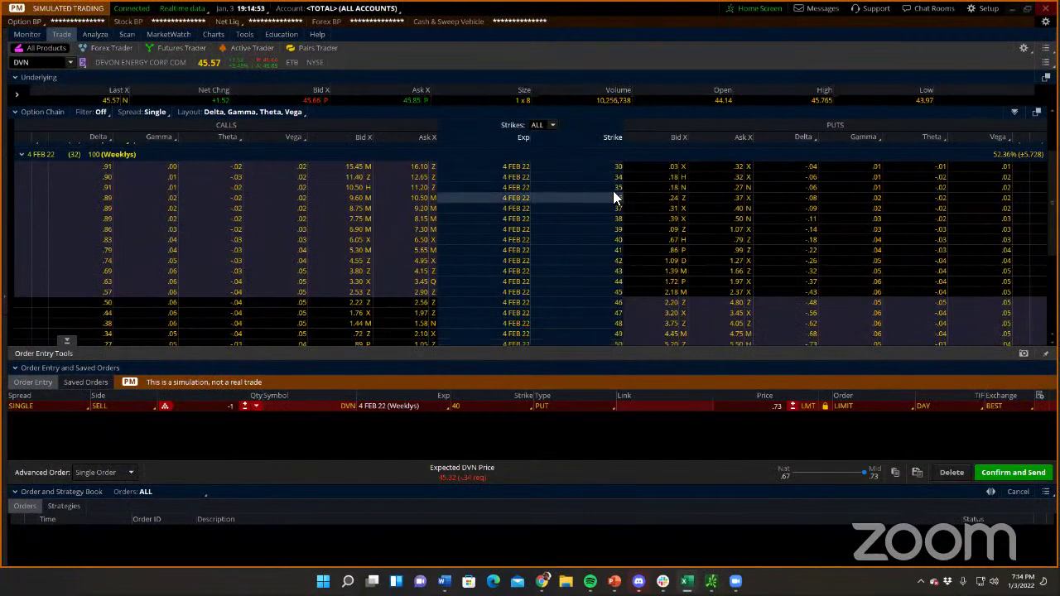
# Prepare a limit order to sell one DVN 4 FEB 22 38 put at .44 and bring up its order confirmation.
pyautogui.click(873, 192)
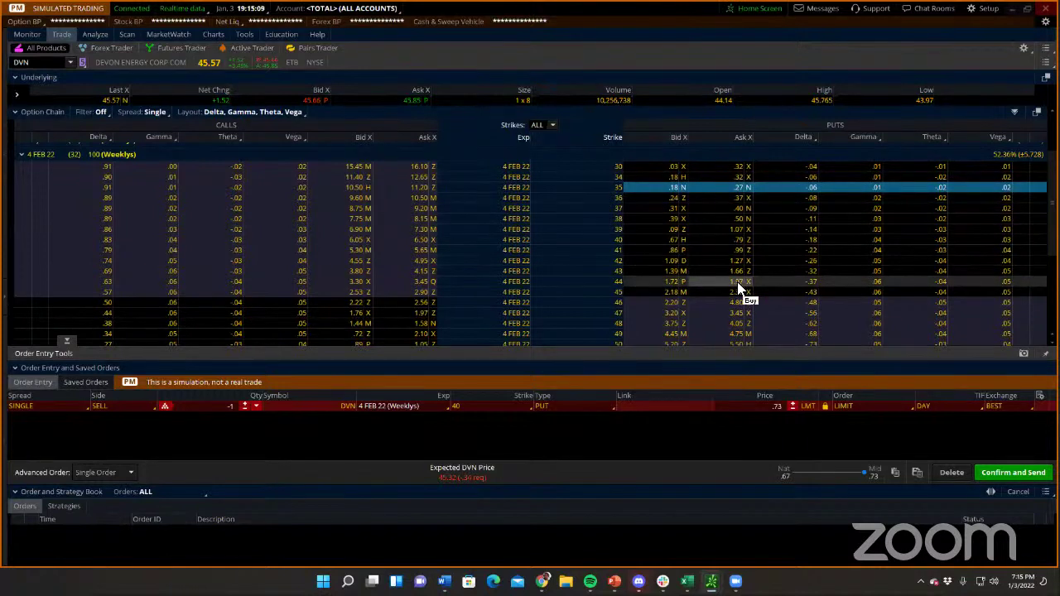
pyautogui.click(808, 260)
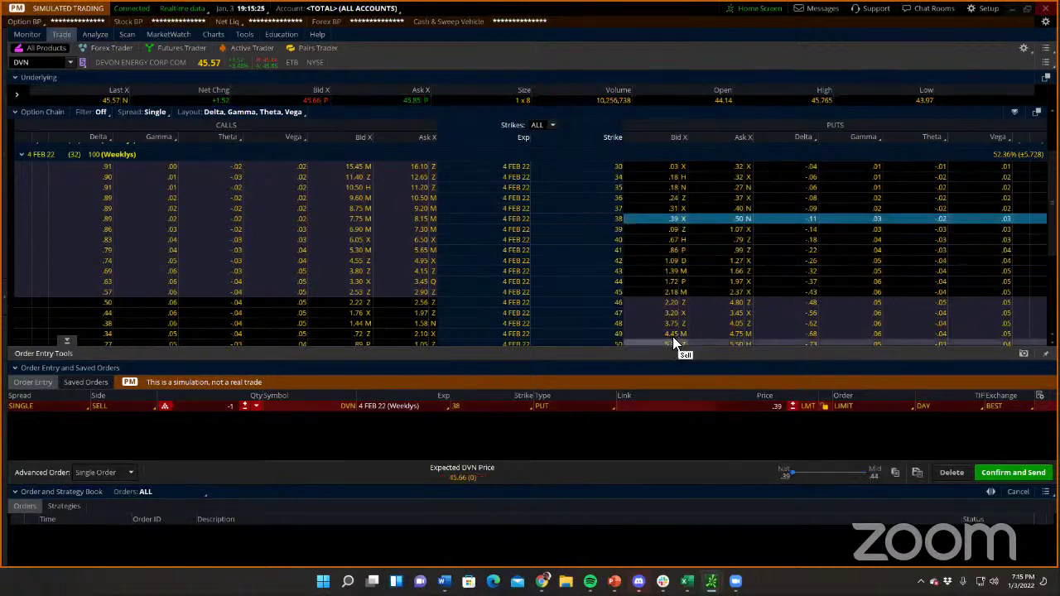
pyautogui.click(673, 219)
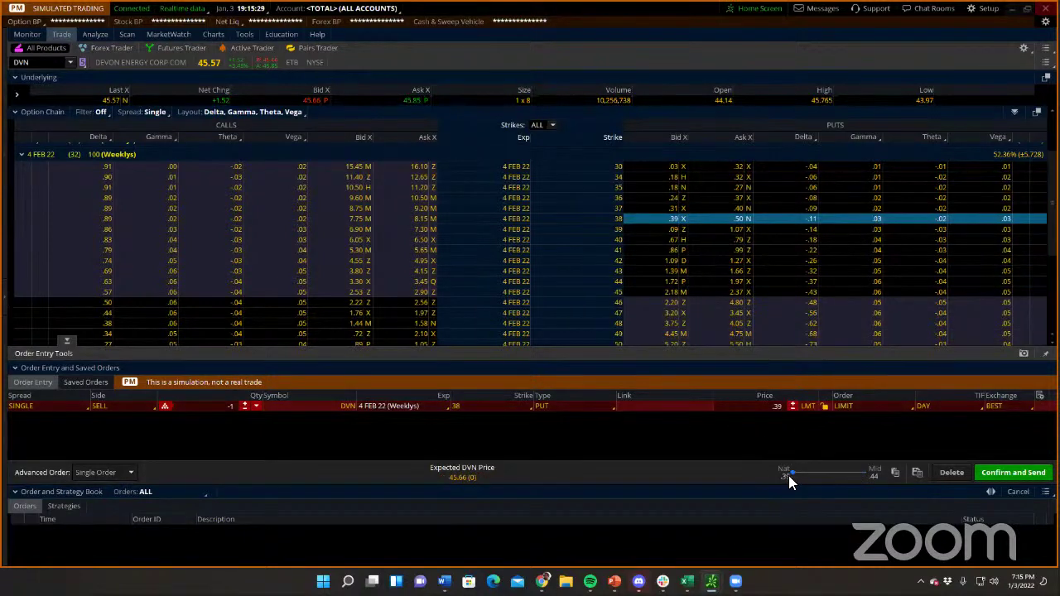
pyautogui.moveTo(792, 472); pyautogui.dragTo(881, 495)
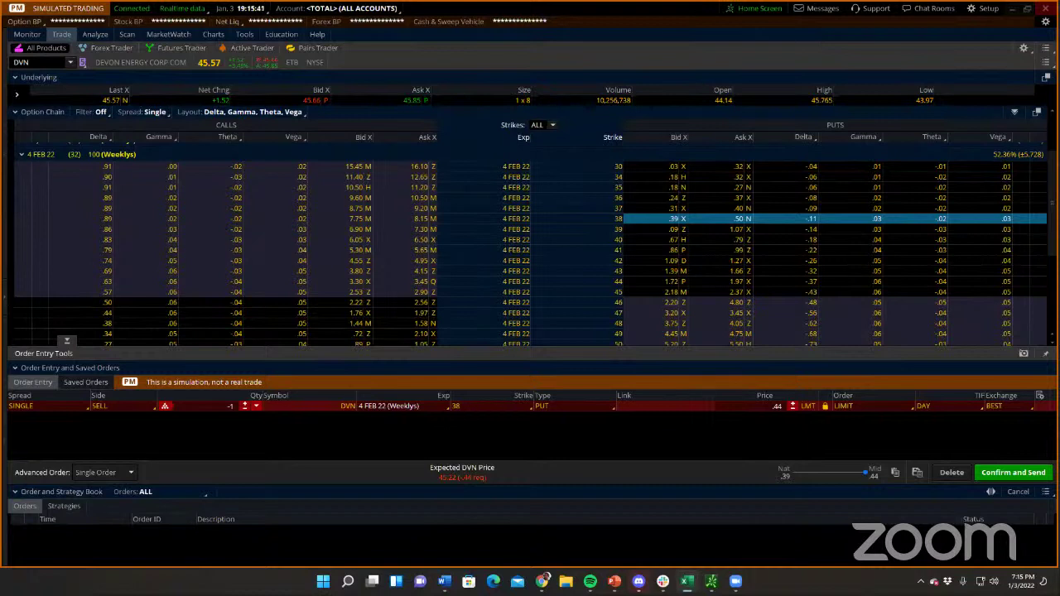
pyautogui.click(1006, 472)
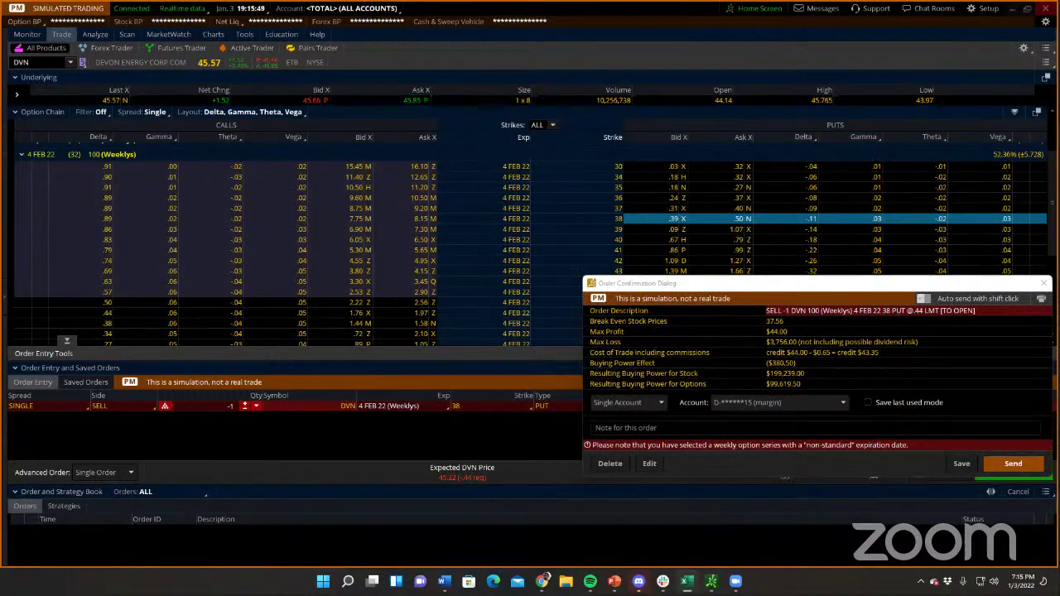
# Switch to the Excel workbook, maximise it and examine the DVN row's Standard ATR Buffer, ROI and Standard ROID metrics.
pyautogui.hotkey('alt', 'Tab')
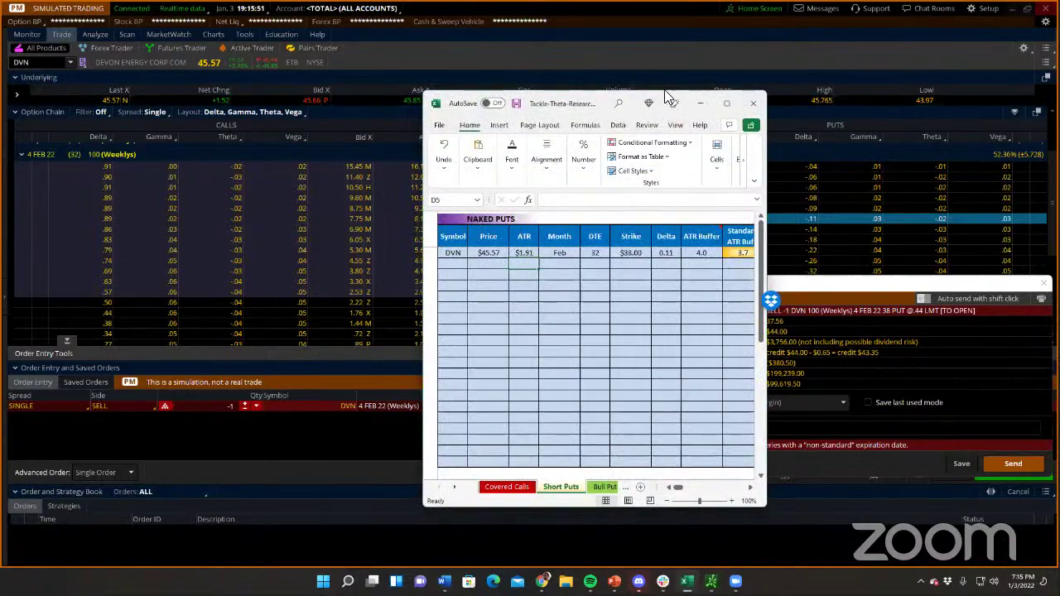
pyautogui.click(725, 104)
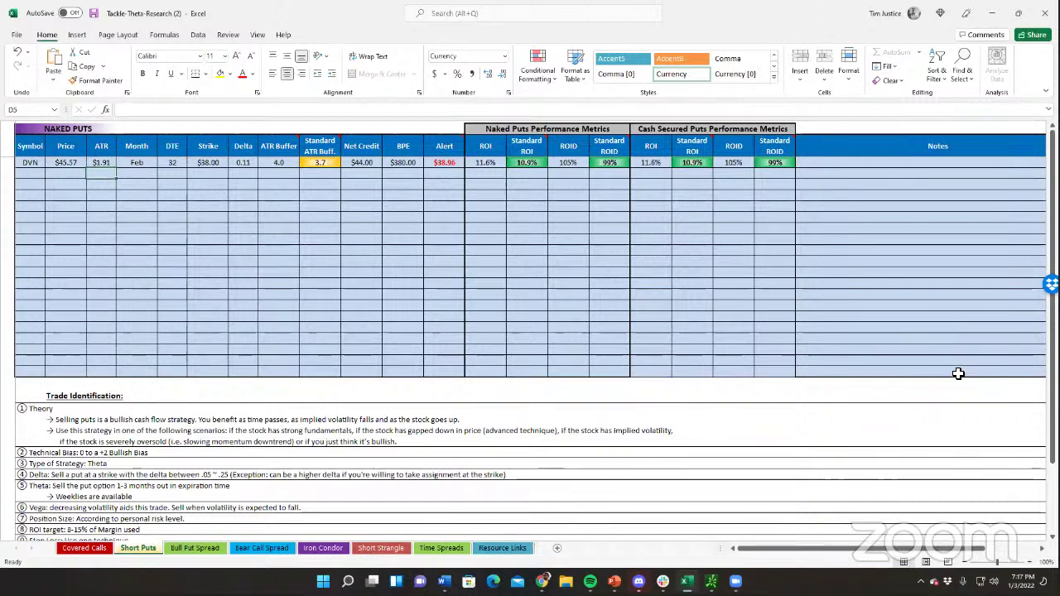
pyautogui.click(319, 162)
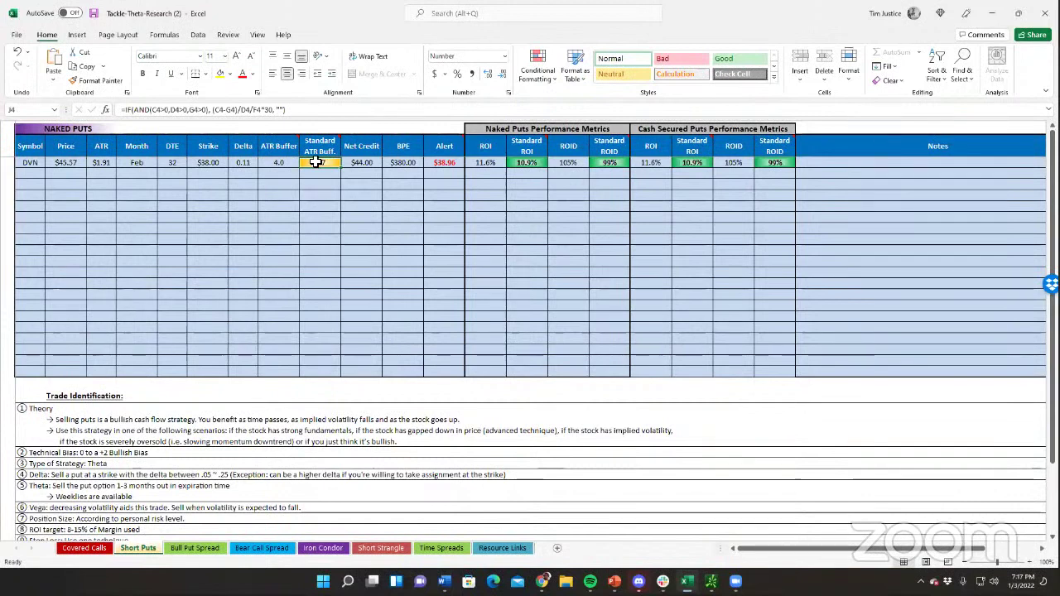
pyautogui.click(485, 162)
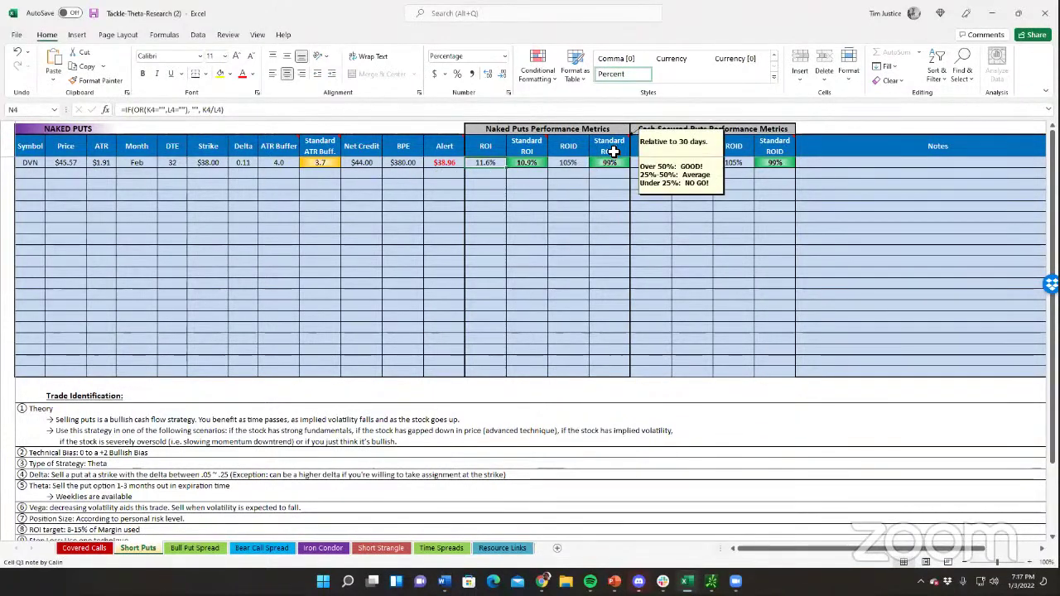
pyautogui.moveTo(617, 141)
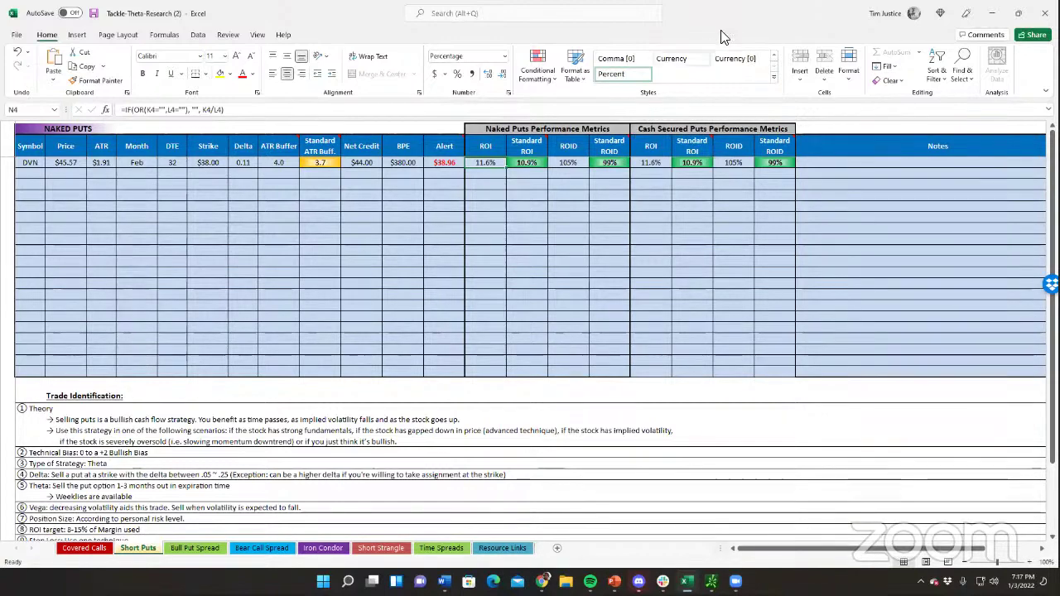
# Return to thinkorswim and close the DVN put order confirmation without sending the order.
pyautogui.hotkey('alt', 'Tab')
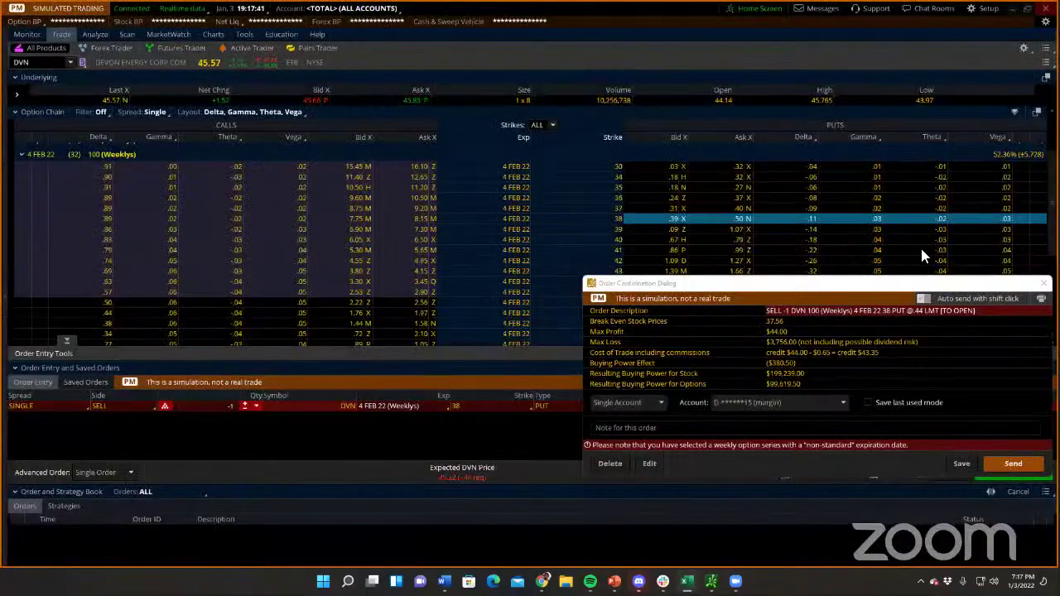
pyautogui.click(1042, 283)
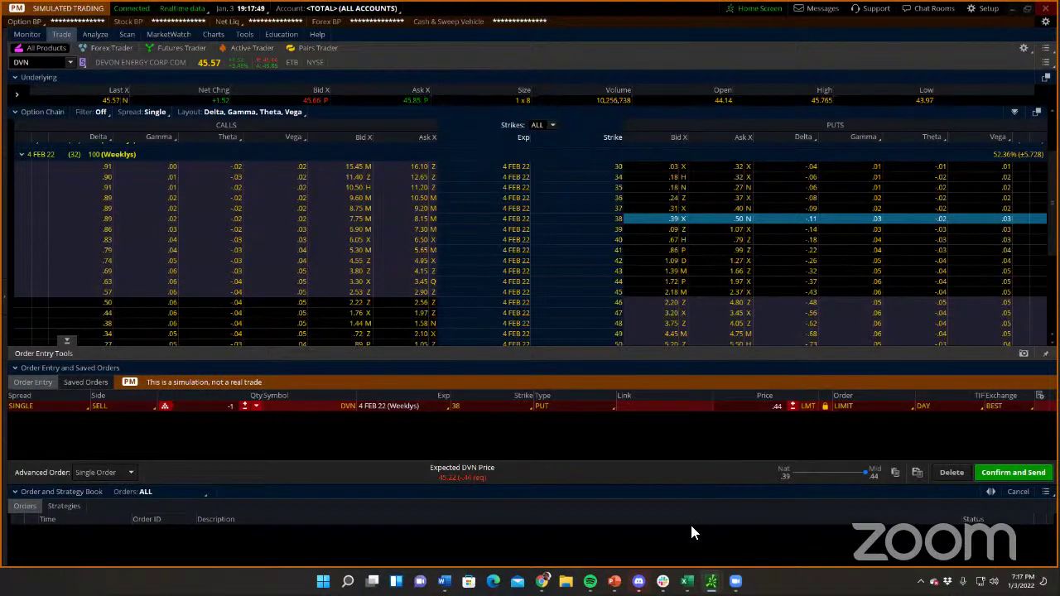
# Bring up the separate DVN chart window, load LCID in it to examine the price history, and minimise the window.
pyautogui.moveTo(711, 581)
pyautogui.click(763, 538)
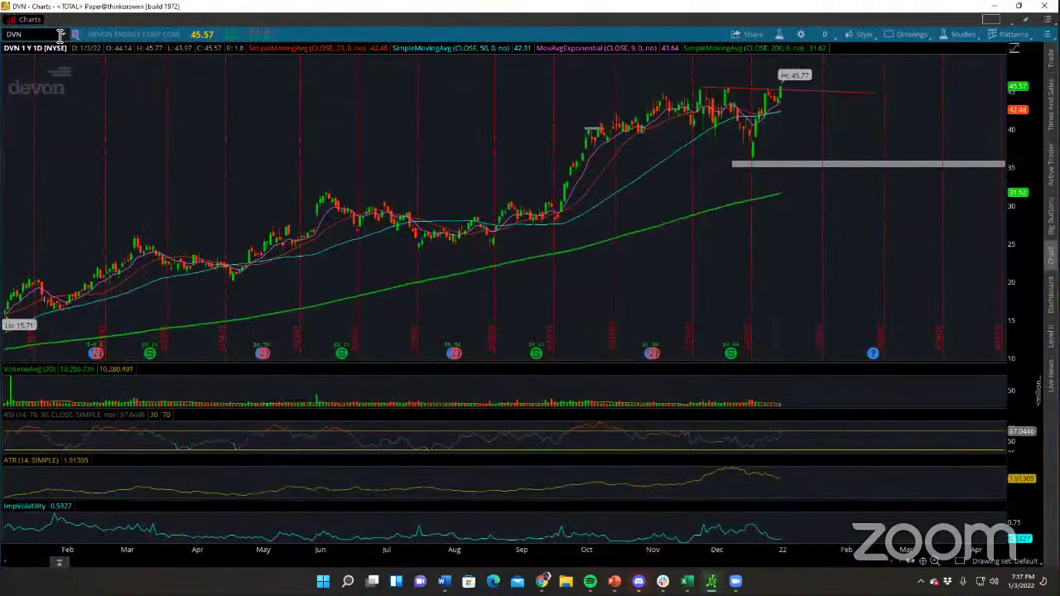
pyautogui.click(48, 36)
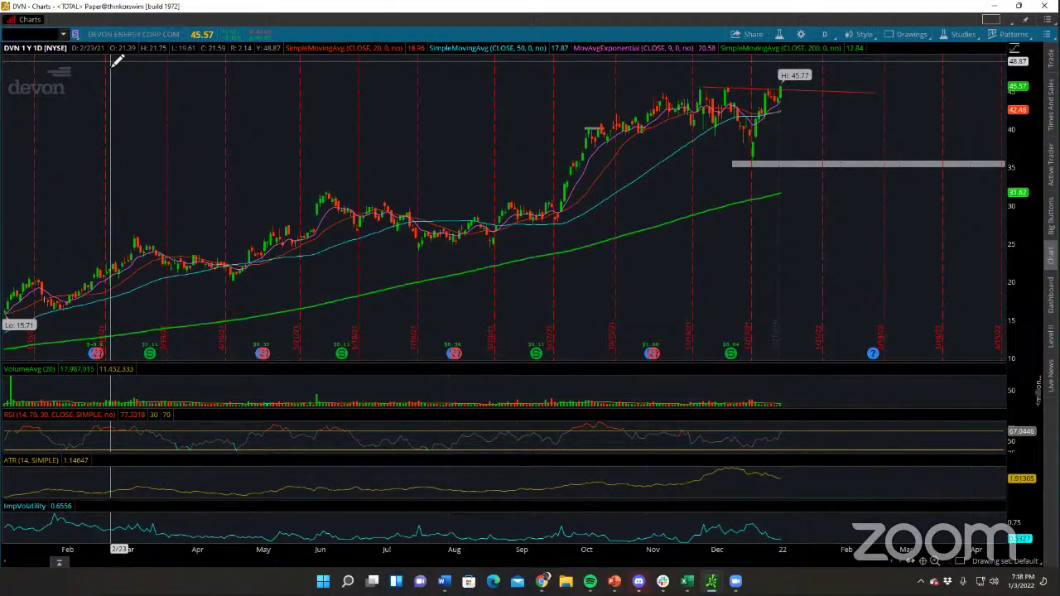
pyautogui.write('ID')
pyautogui.press('Return')
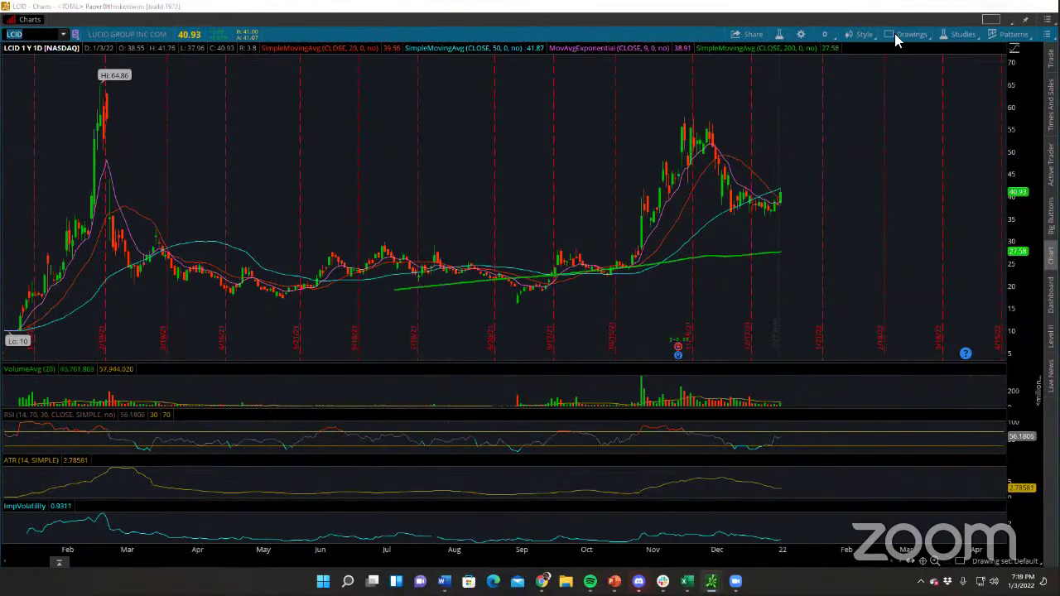
pyautogui.click(993, 6)
# Display the LCID 4 FEB 22 option chain in Analyze with its probability of touching and delta values.
pyautogui.click(222, 32)
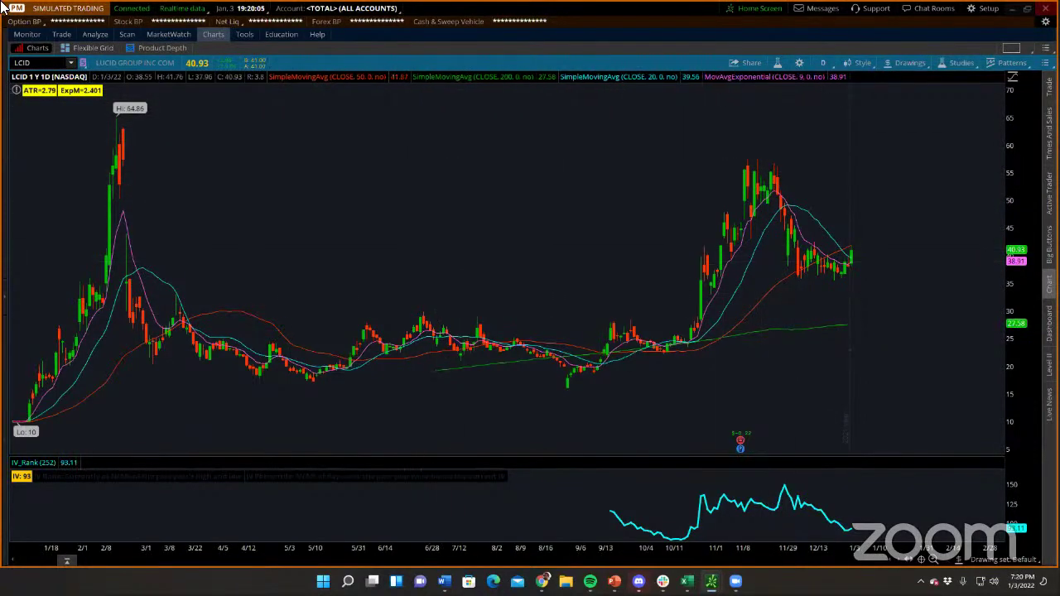
pyautogui.click(60, 35)
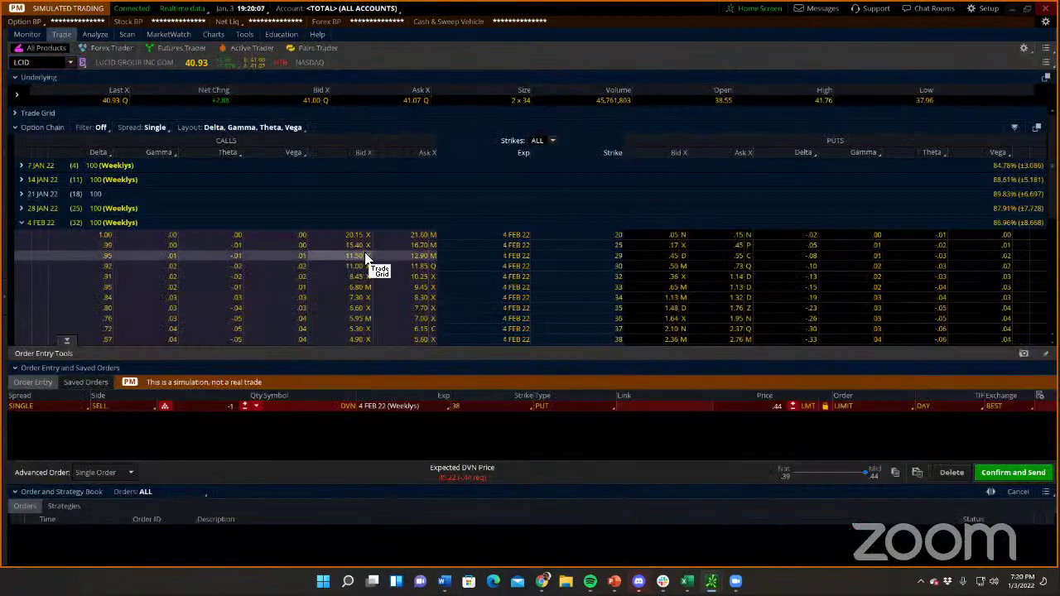
pyautogui.click(95, 34)
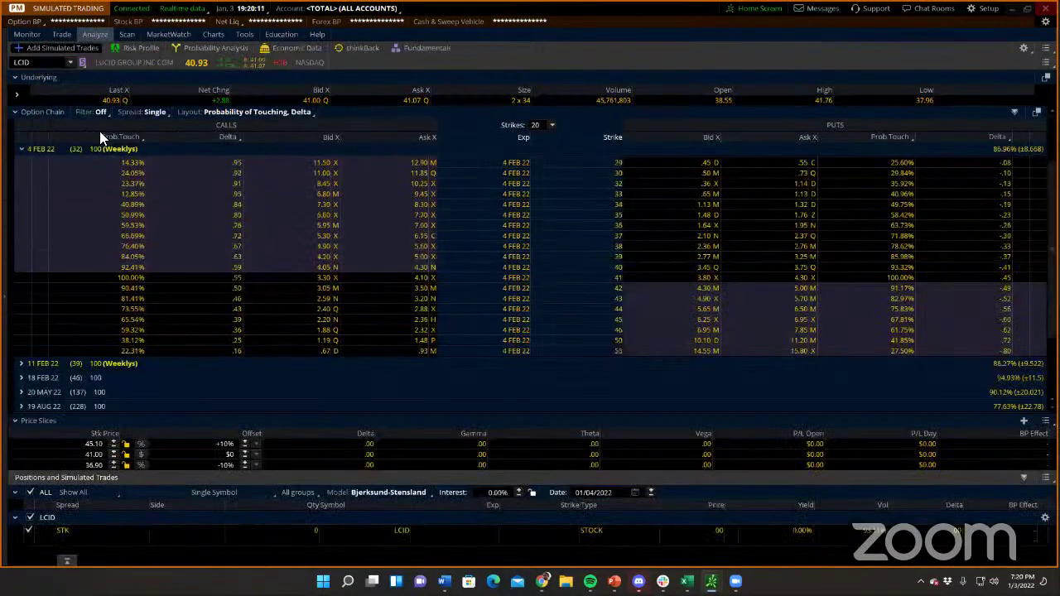
pyautogui.click(28, 151)
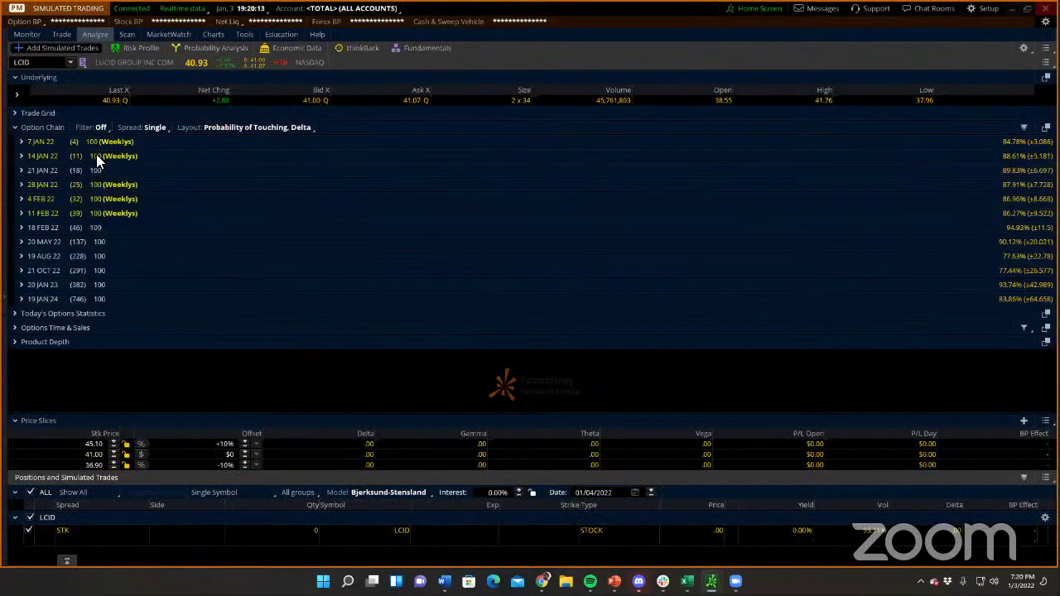
pyautogui.click(48, 199)
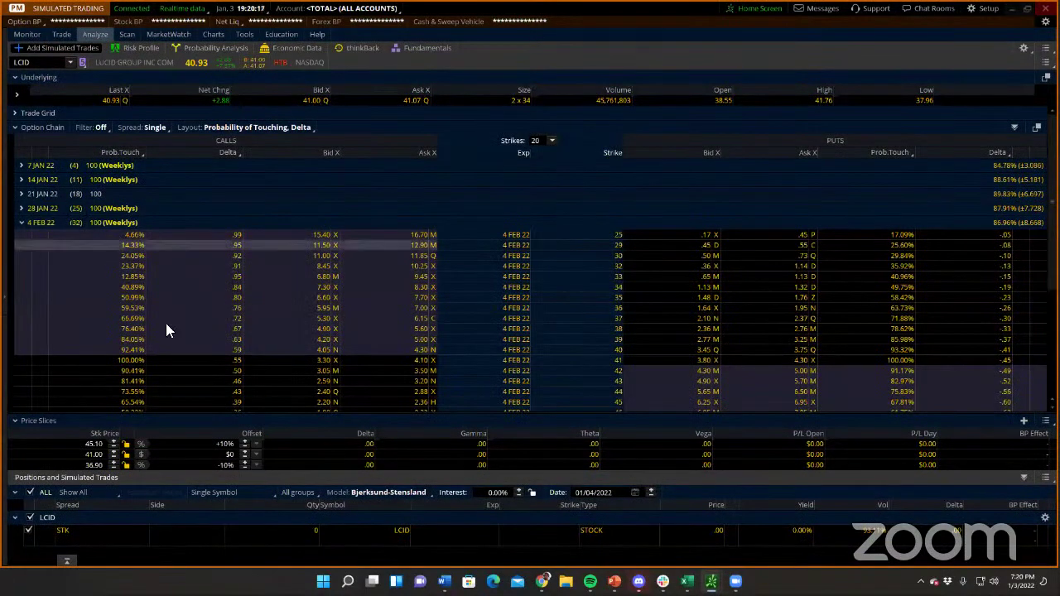
# Draw two horizontal support lines on the main LCID chart, at about 36 from early December and about 29.5 from mid-May, both to the chart's far edge.
pyautogui.click(218, 38)
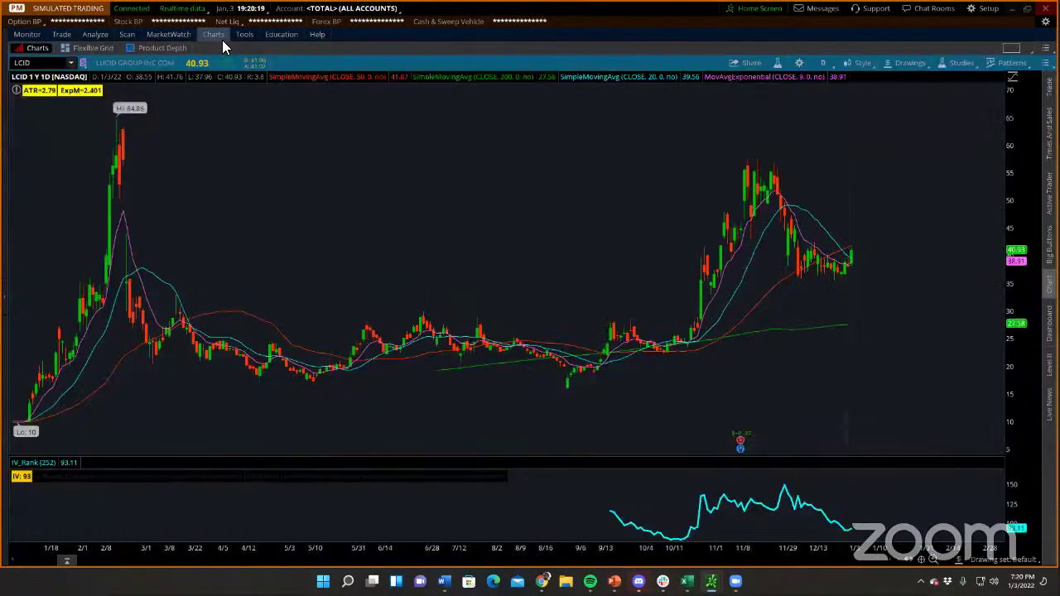
pyautogui.moveTo(222, 40)
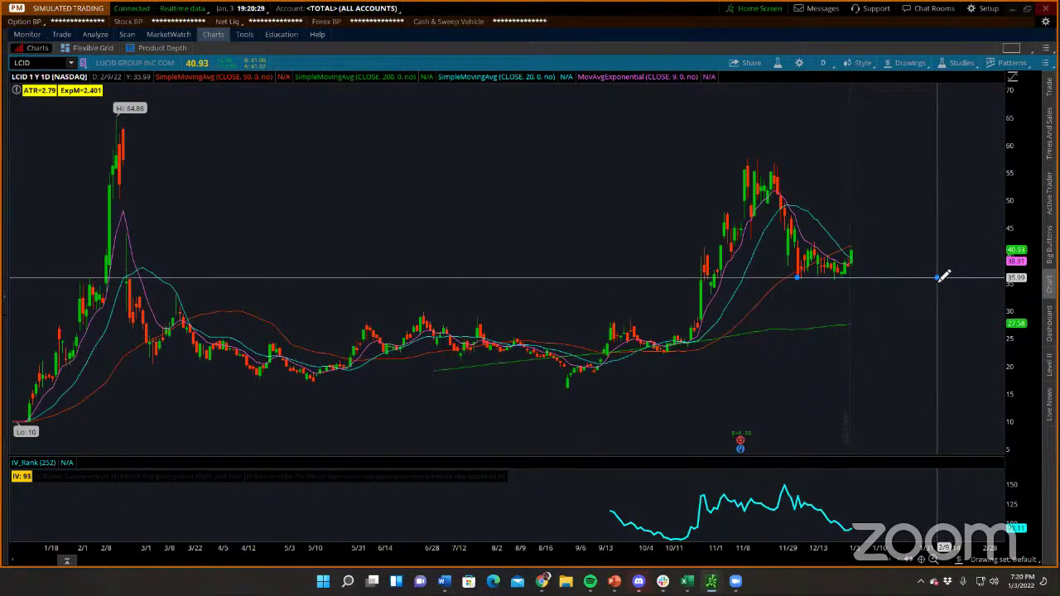
pyautogui.moveTo(940, 281); pyautogui.dragTo(797, 276)
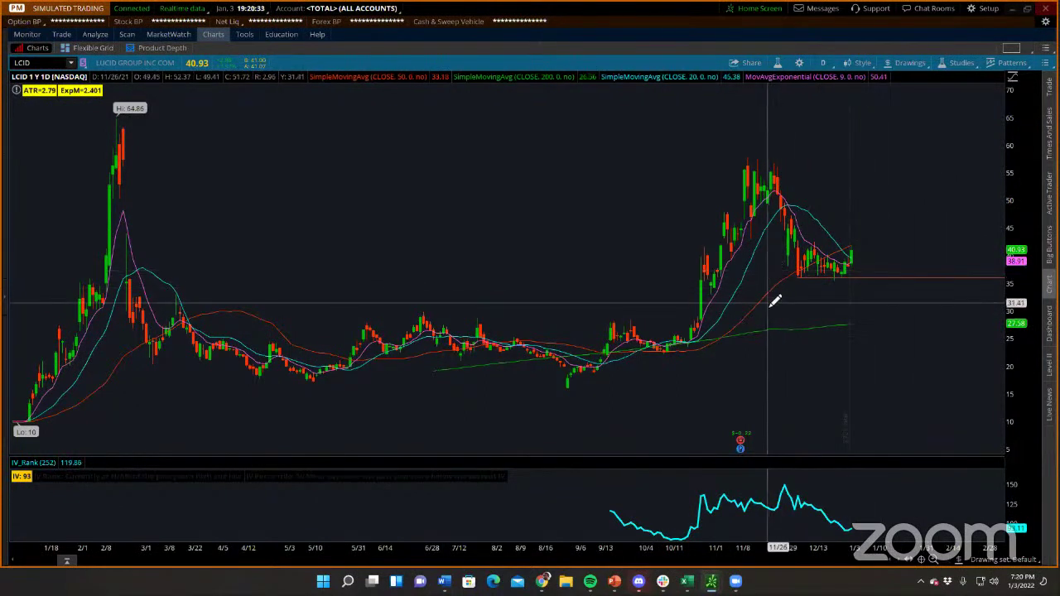
pyautogui.moveTo(327, 323)
pyautogui.mouseDown()
pyautogui.moveTo(955, 331)
pyautogui.moveTo(961, 306)
pyautogui.moveTo(956, 313)
pyautogui.mouseUp()
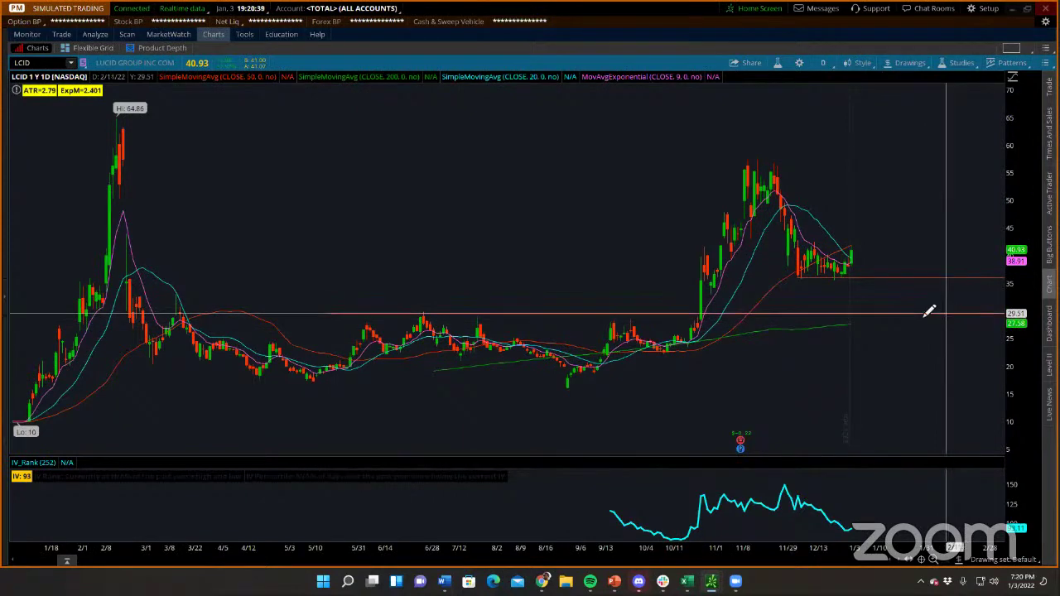
# Review the 4 FEB 22 LCID puts' probability of touching and delta against the support lines on the chart.
pyautogui.click(101, 33)
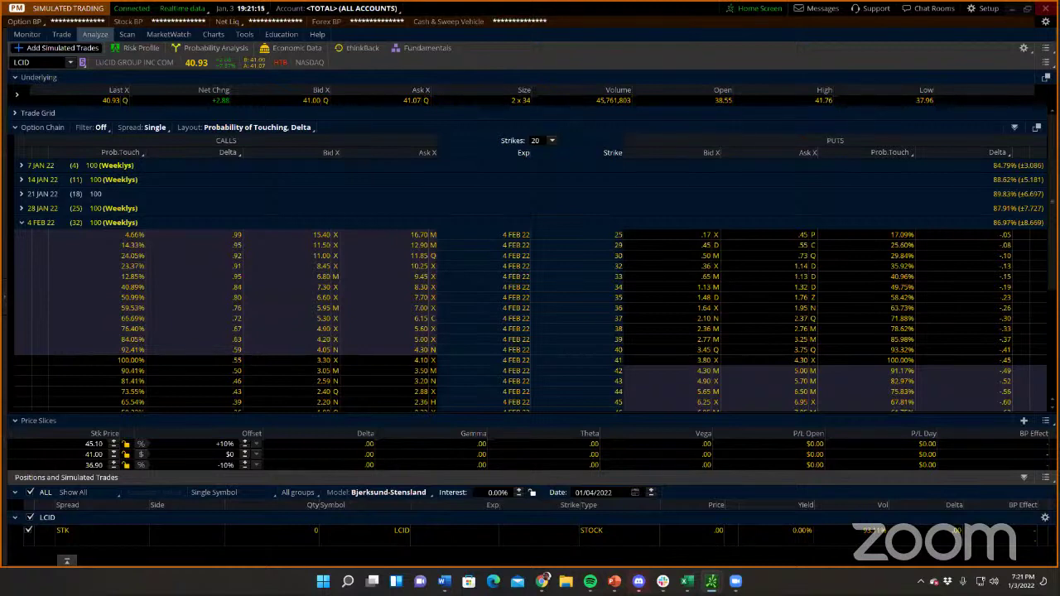
pyautogui.click(226, 35)
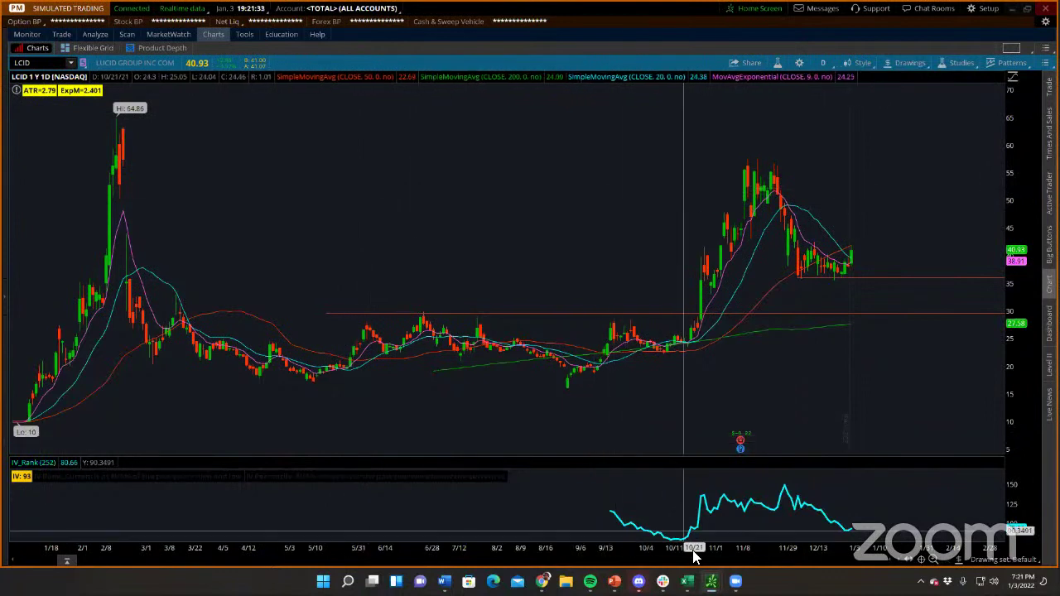
pyautogui.moveTo(710, 581)
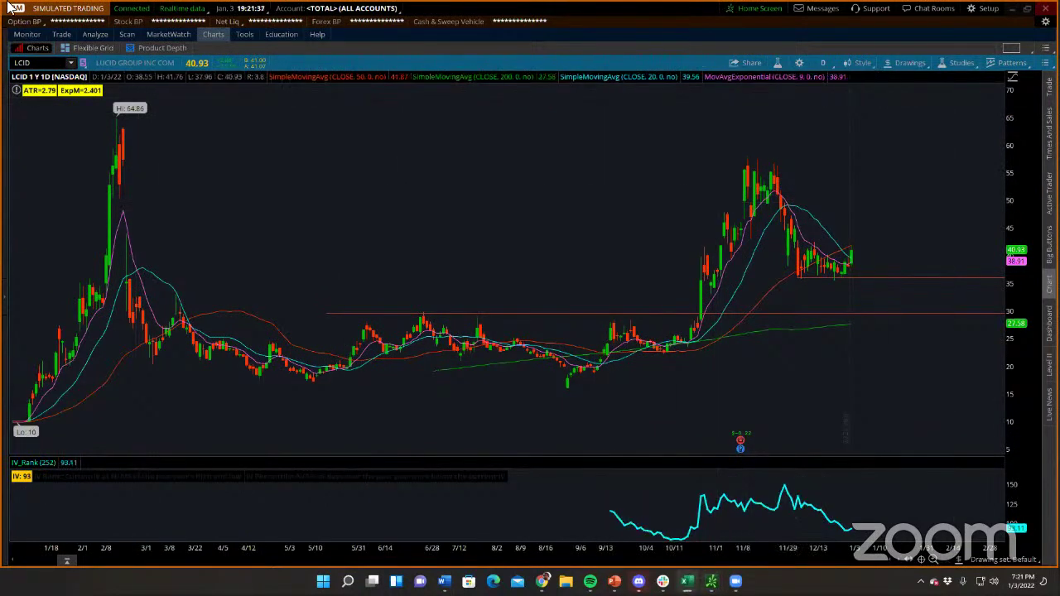
# Prepare a limit order to sell one LCID 4 FEB 22 30 put at the mid price of .61.
pyautogui.click(63, 36)
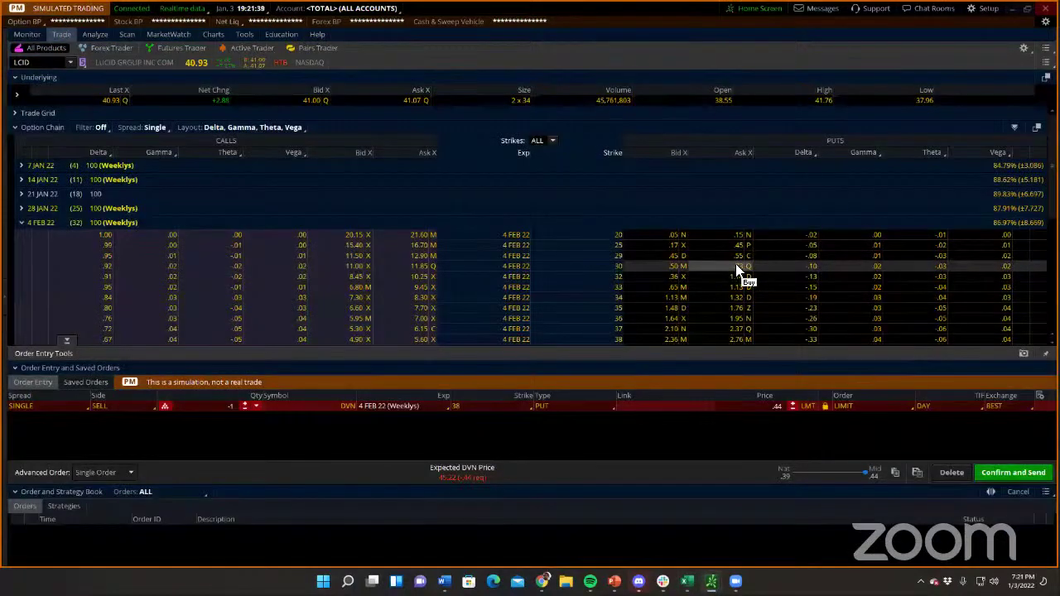
pyautogui.scroll(-3, 805, 271)
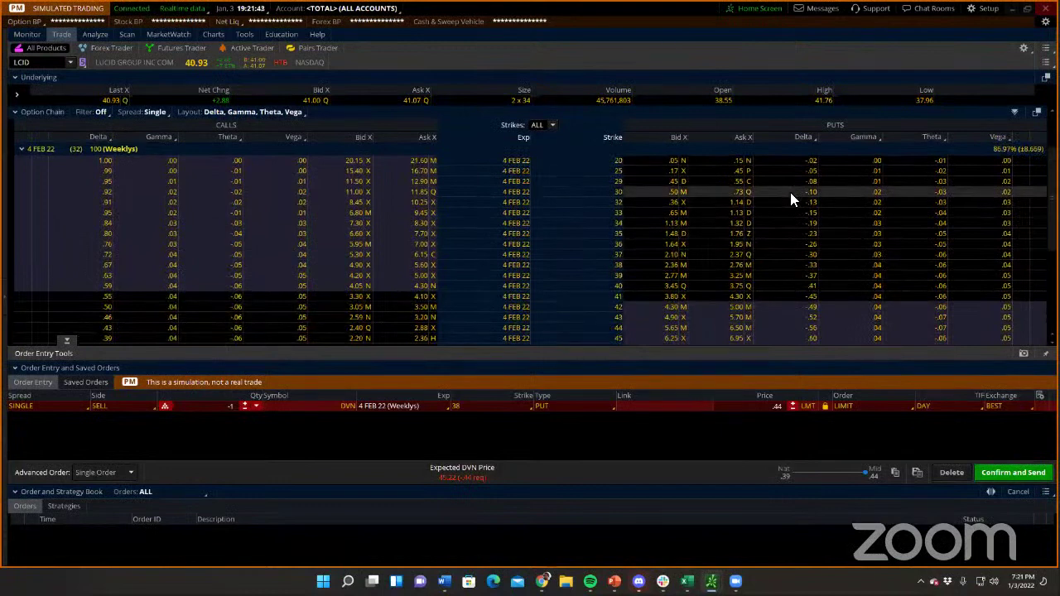
pyautogui.click(790, 192)
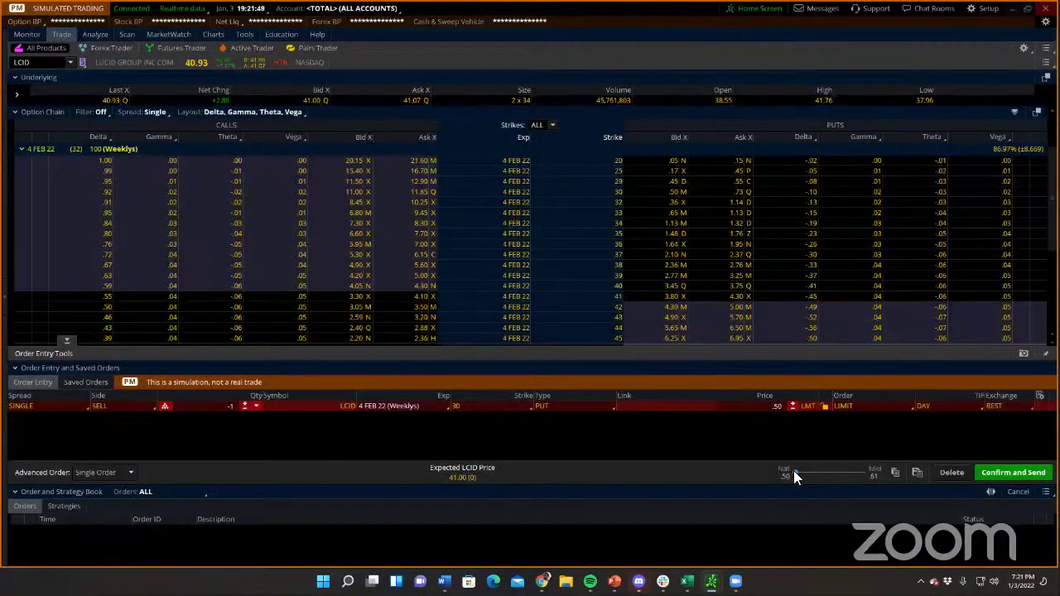
pyautogui.moveTo(793, 470); pyautogui.dragTo(868, 471)
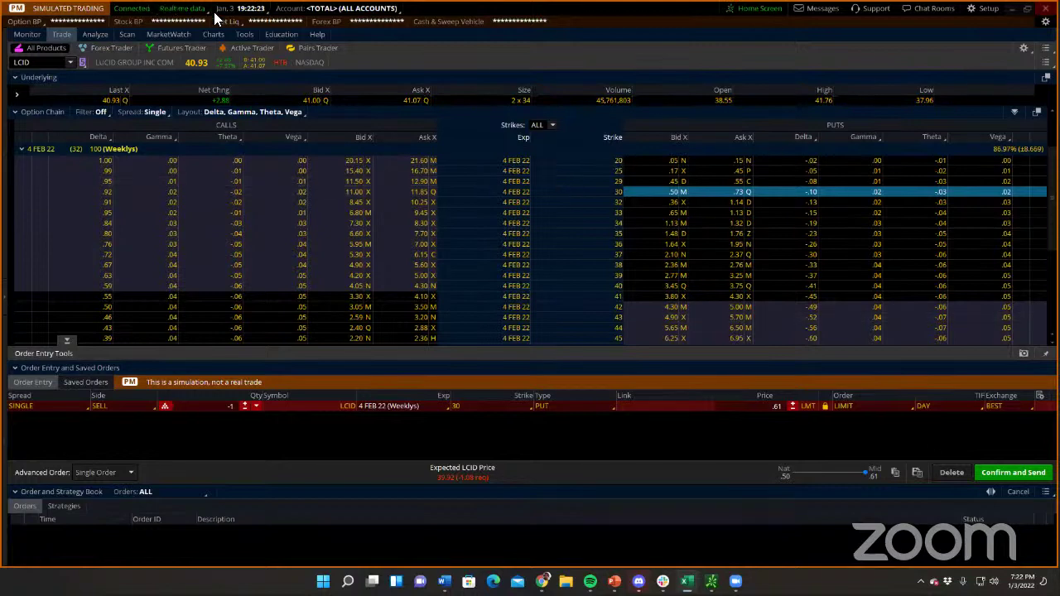
# Recheck the LCID chart and the 30 put's probability of touching, and add a simulated sale of one 4 FEB 22 30 put at .50 in Analyze.
pyautogui.click(214, 34)
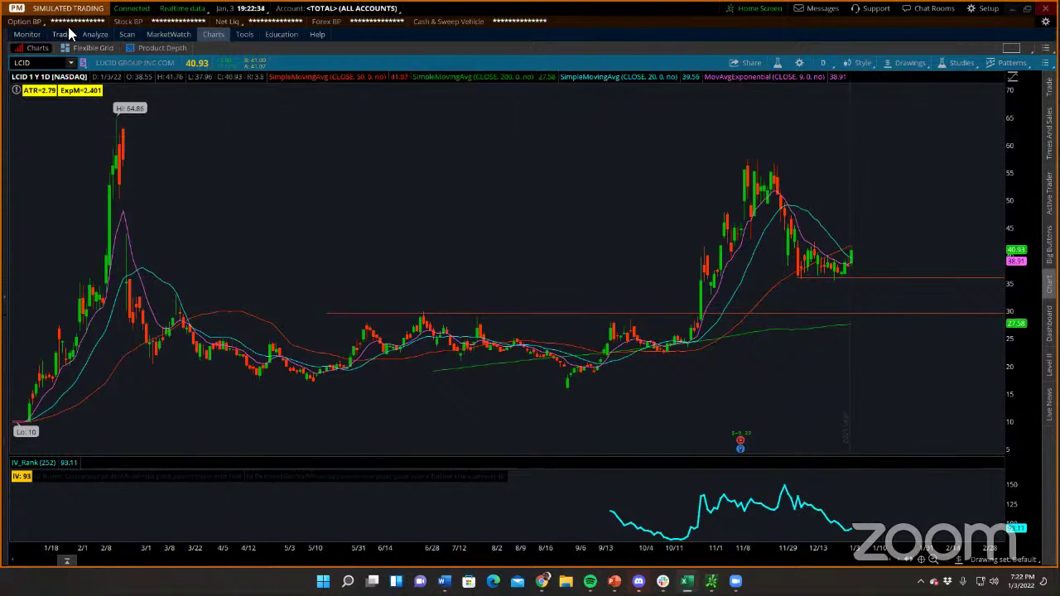
pyautogui.click(94, 35)
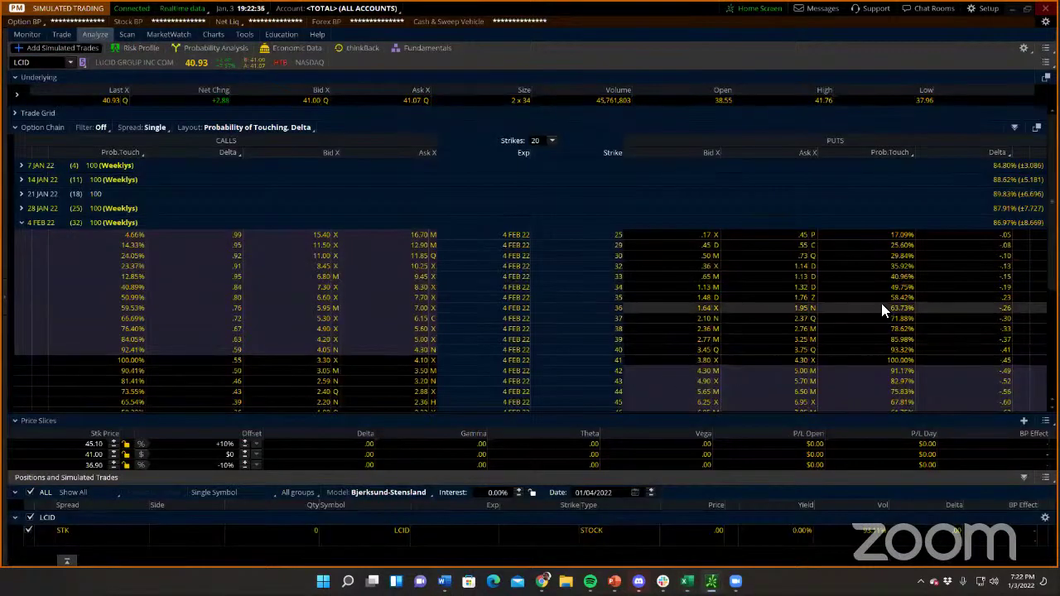
pyautogui.click(964, 253)
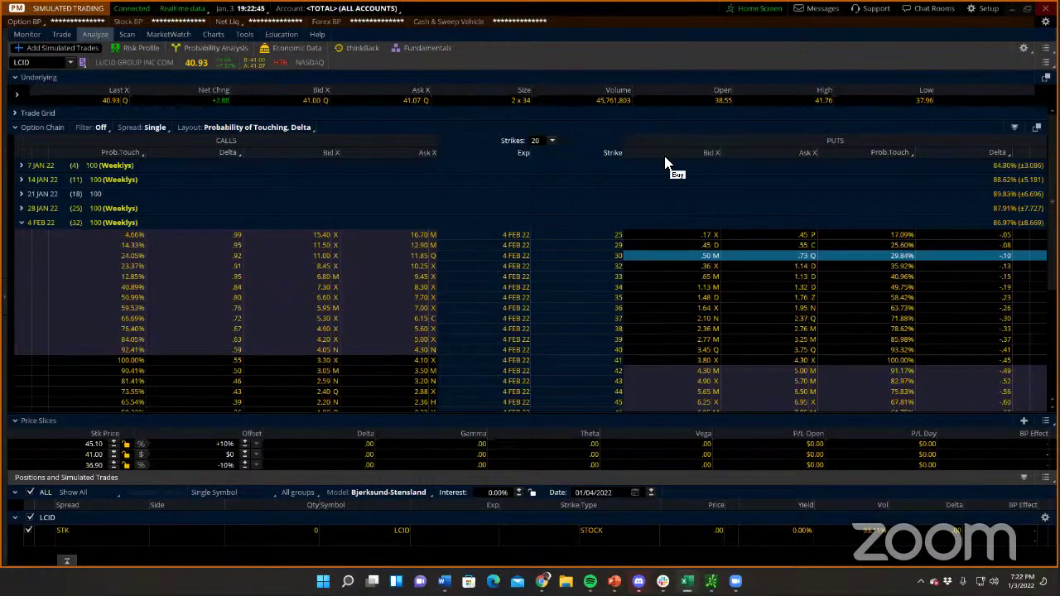
pyautogui.click(675, 256)
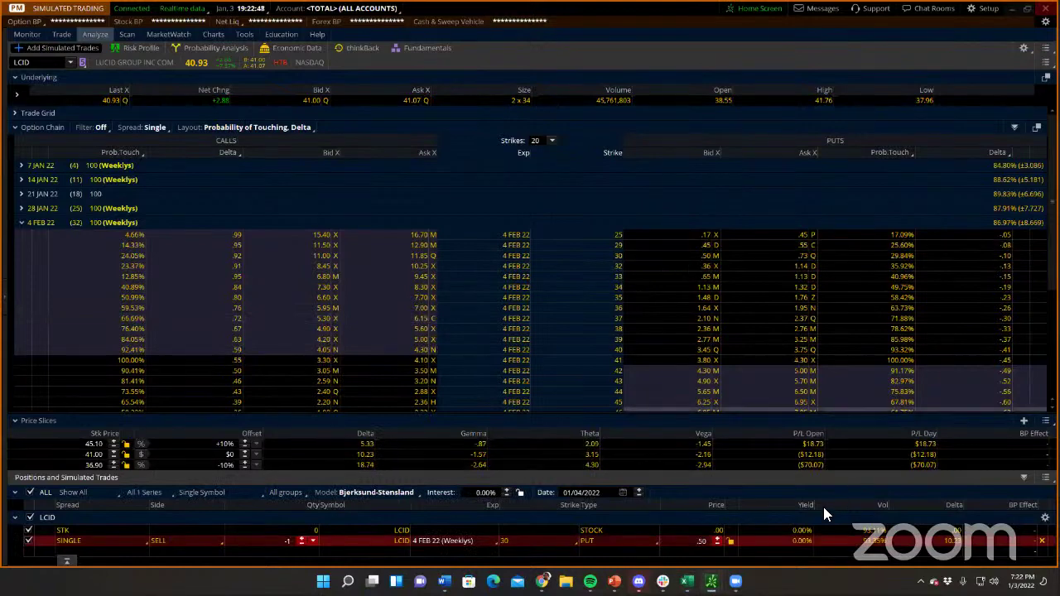
# Bring up the order confirmation for the LCID 30 put at .61, and switch to the Excel workbook and maximise it.
pyautogui.click(62, 33)
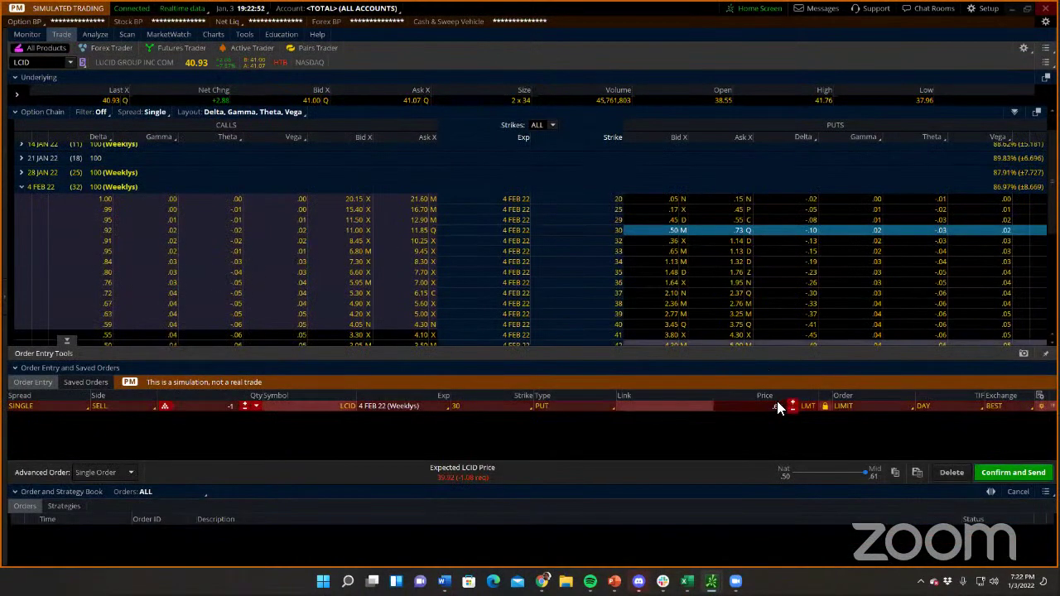
pyautogui.click(1012, 472)
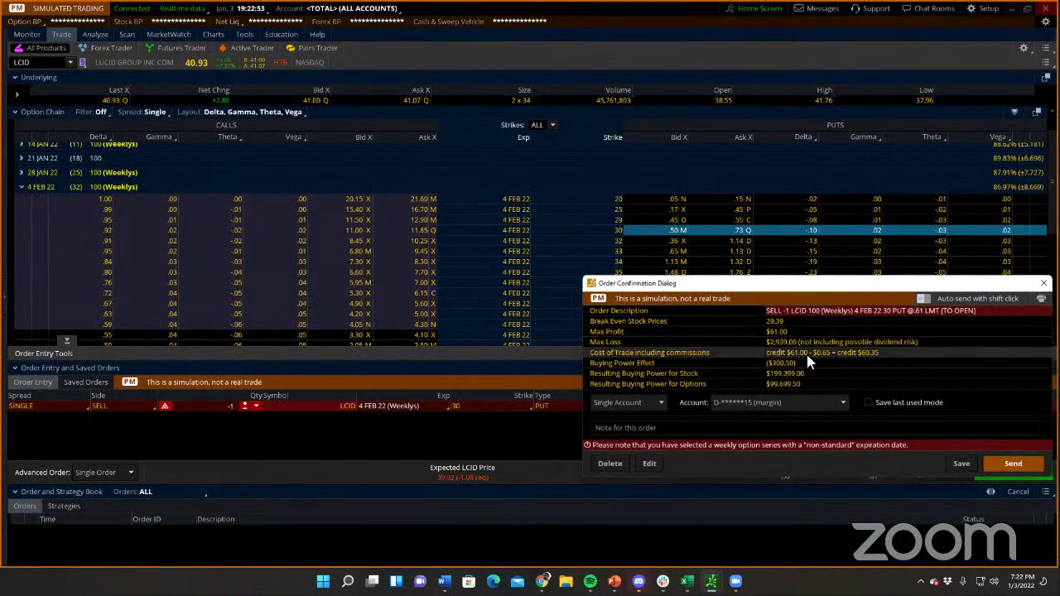
pyautogui.hotkey('alt', 'Tab')
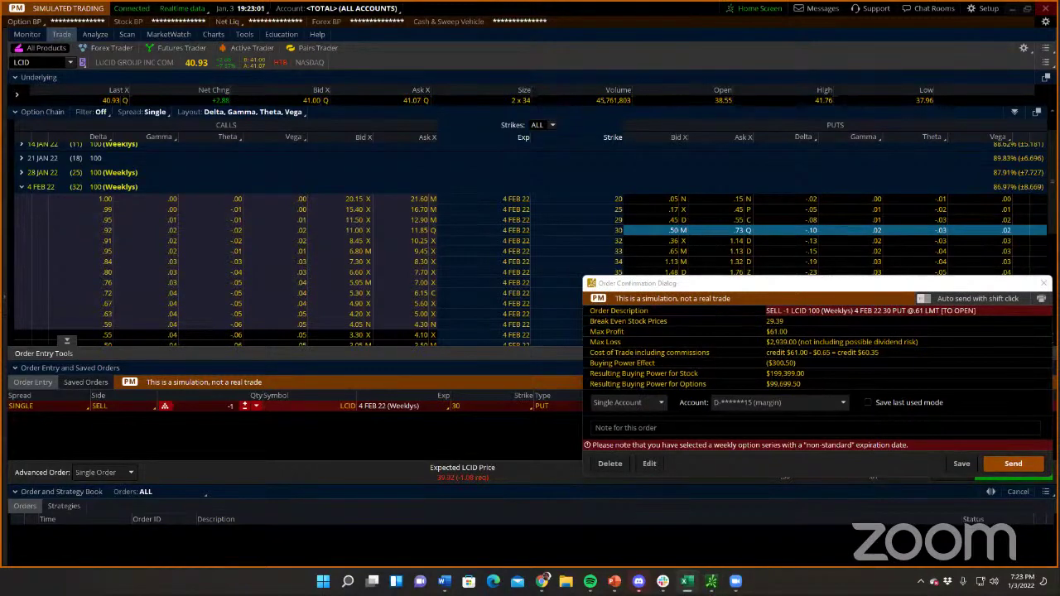
pyautogui.hotkey('alt', 'Tab')
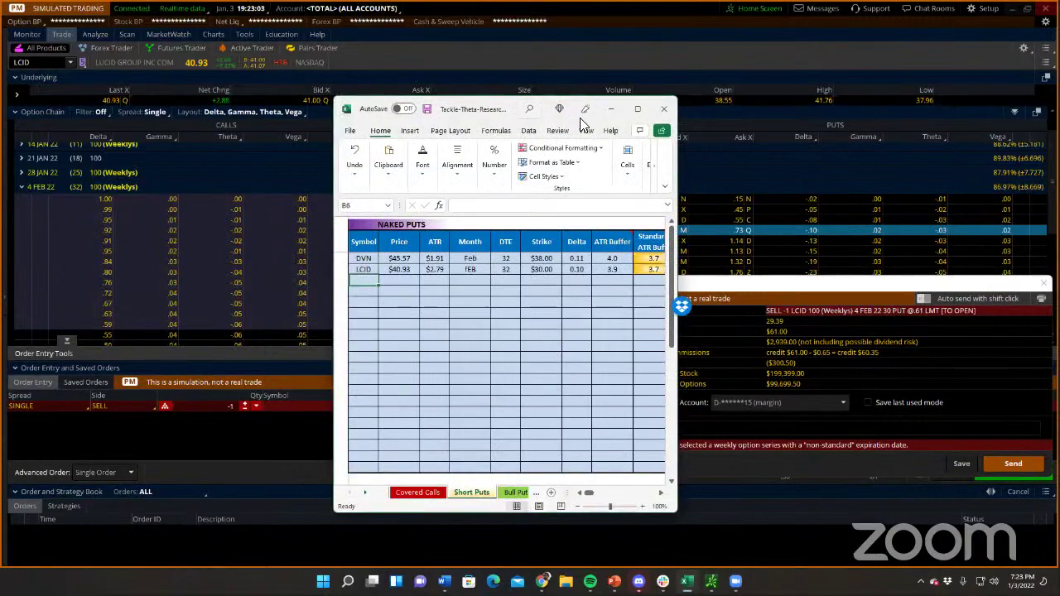
pyautogui.click(636, 108)
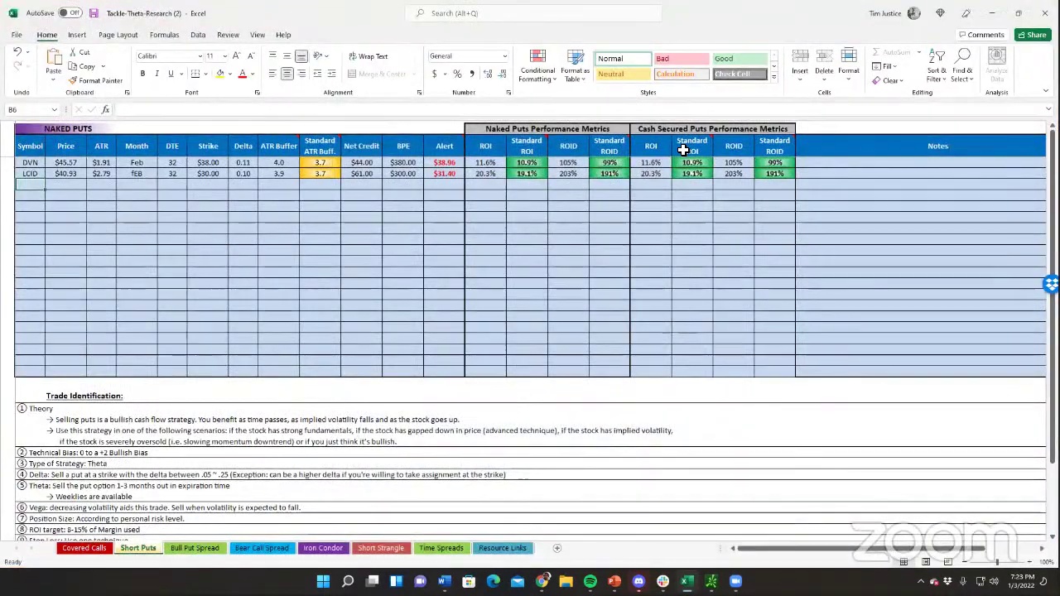
# Magnify the Short Puts sheet and compare the DVN and LCID rows across ATR buffer, net credit, BPE, ROI and ROID.
pyautogui.moveTo(683, 150)
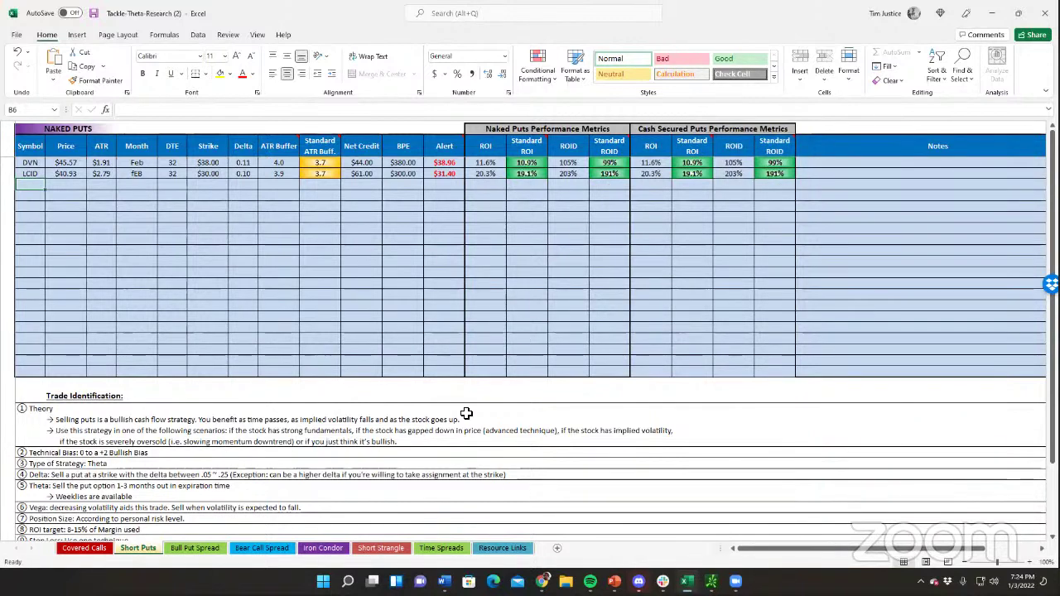
pyautogui.scroll(9, 182, 315)
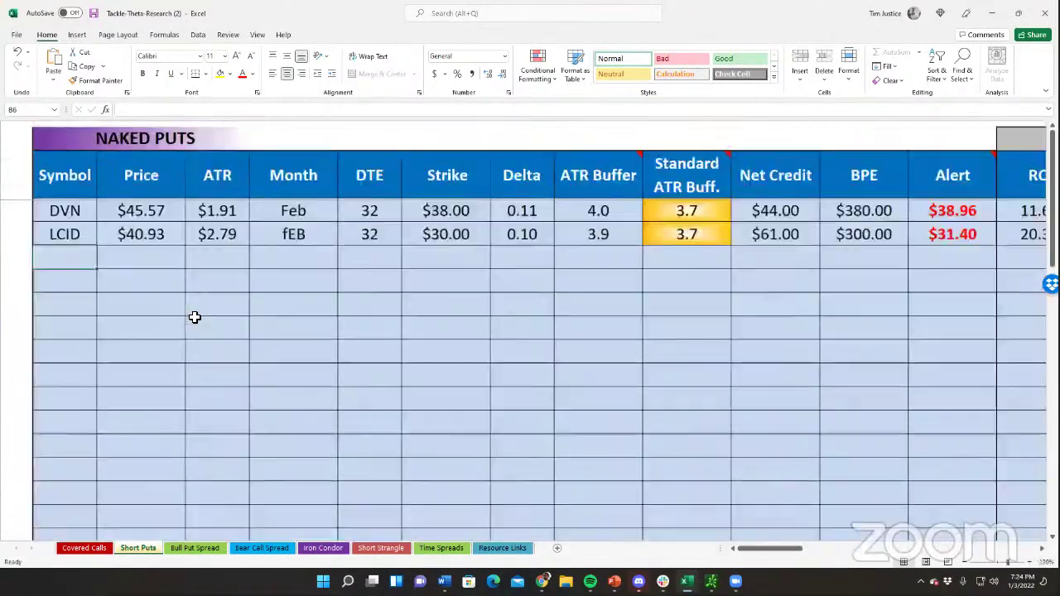
pyautogui.scroll(5, 195, 319)
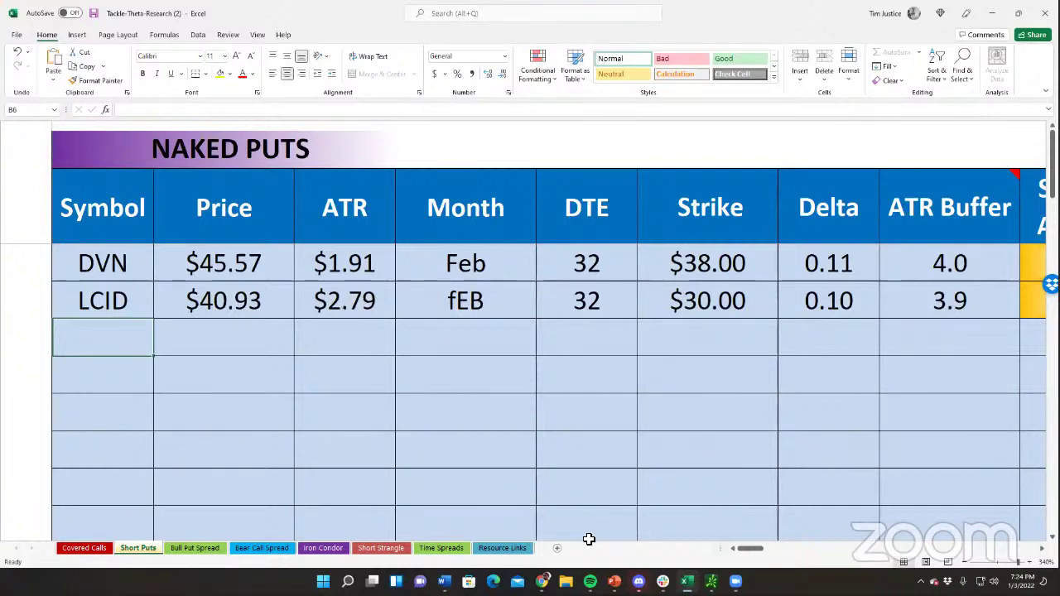
pyautogui.moveTo(750, 548); pyautogui.dragTo(762, 549)
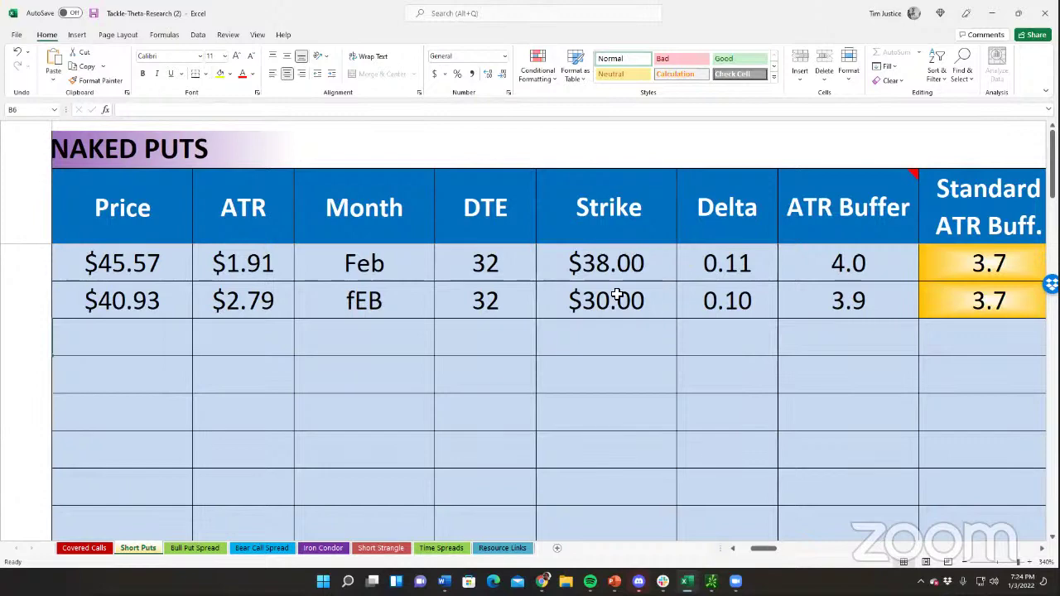
pyautogui.scroll(-1, 617, 295)
pyautogui.scroll(-1, 616, 295)
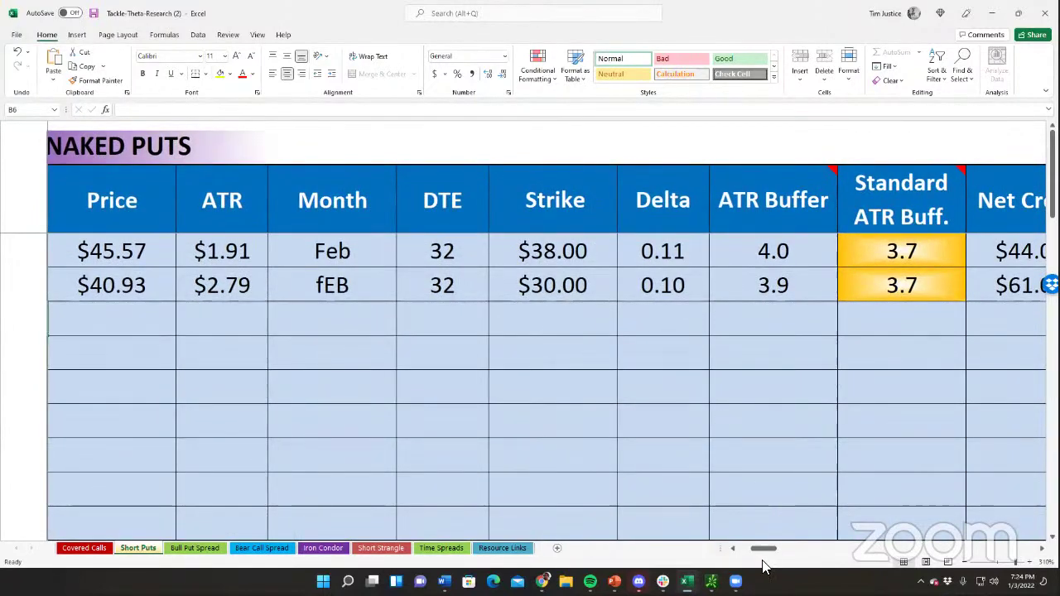
pyautogui.moveTo(770, 549); pyautogui.dragTo(831, 548)
pyautogui.scroll(-9, 739, 434)
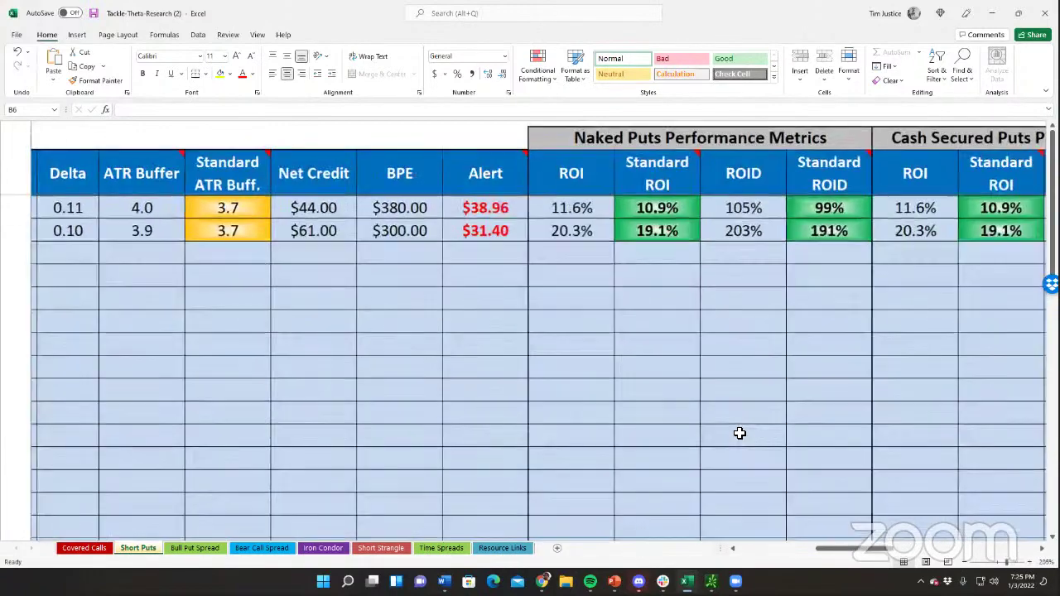
pyautogui.scroll(-2, 741, 434)
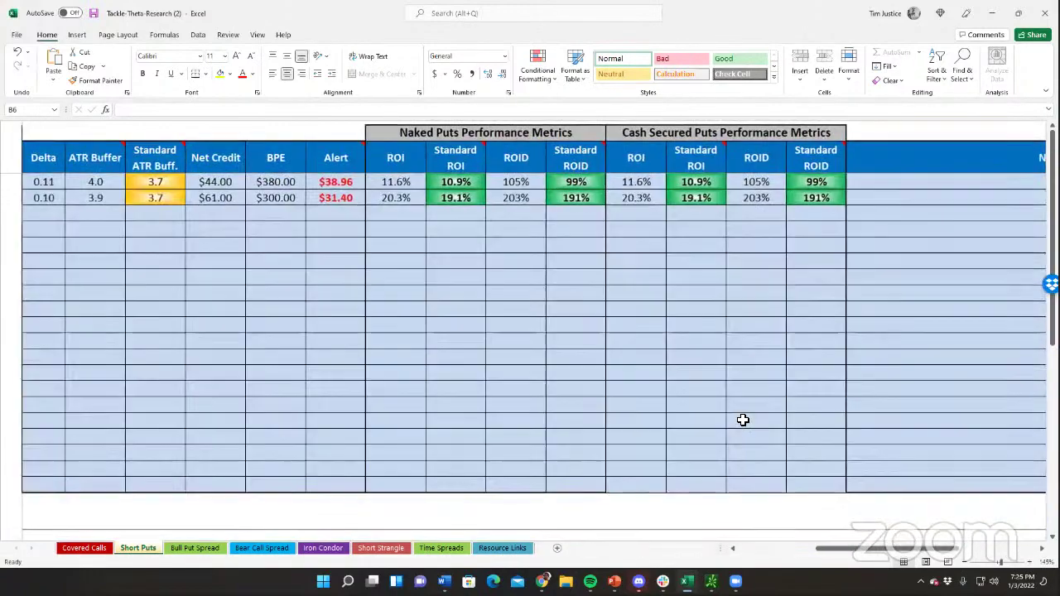
# Check the naked put ROI of the DVN and LCID rows alongside their price, strike and credit columns on the Short Puts sheet.
pyautogui.click(394, 181)
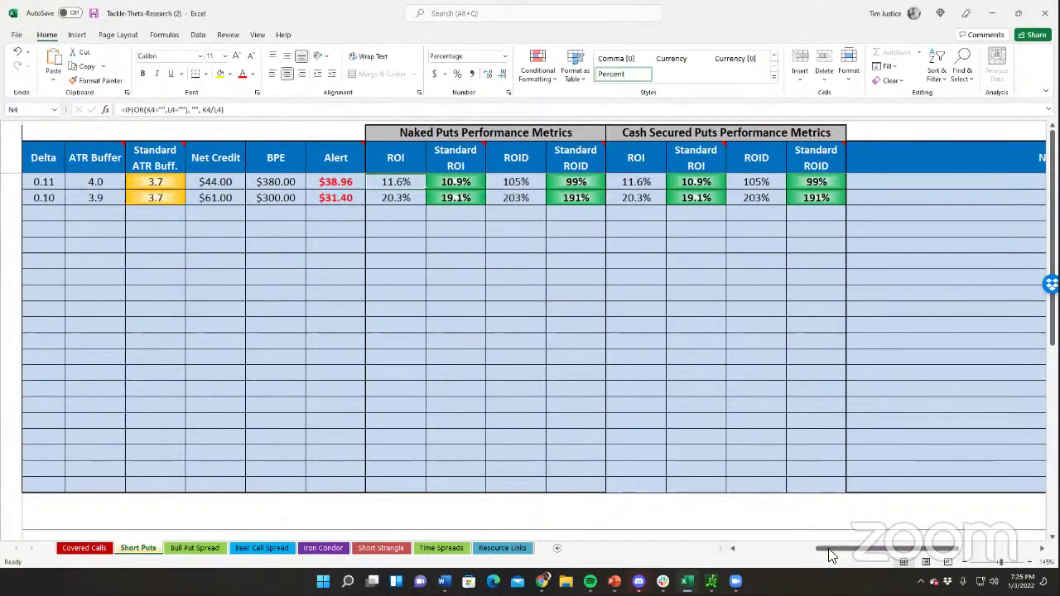
pyautogui.click(763, 549)
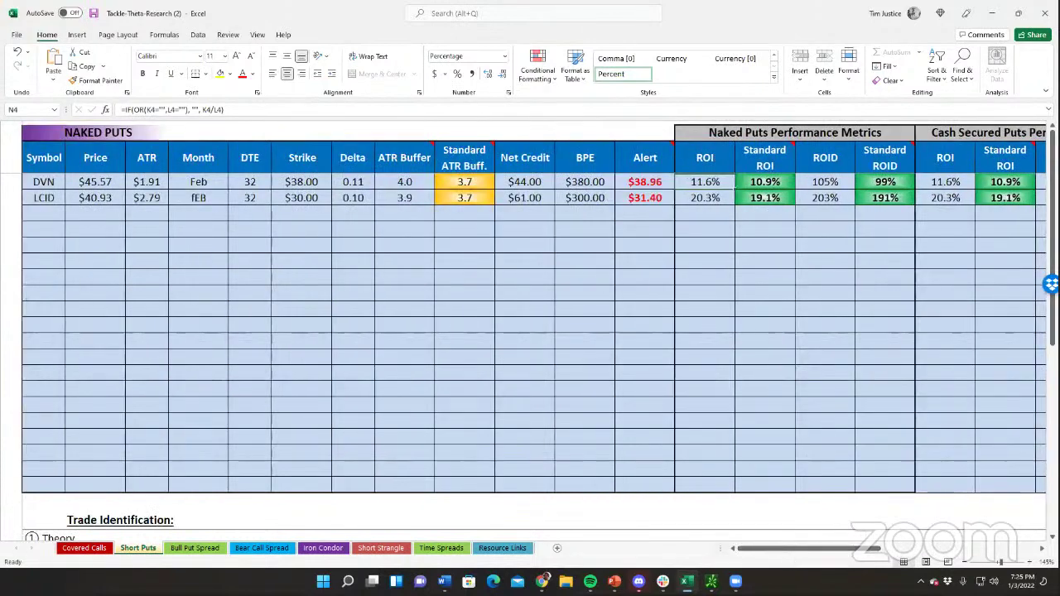
pyautogui.click(707, 197)
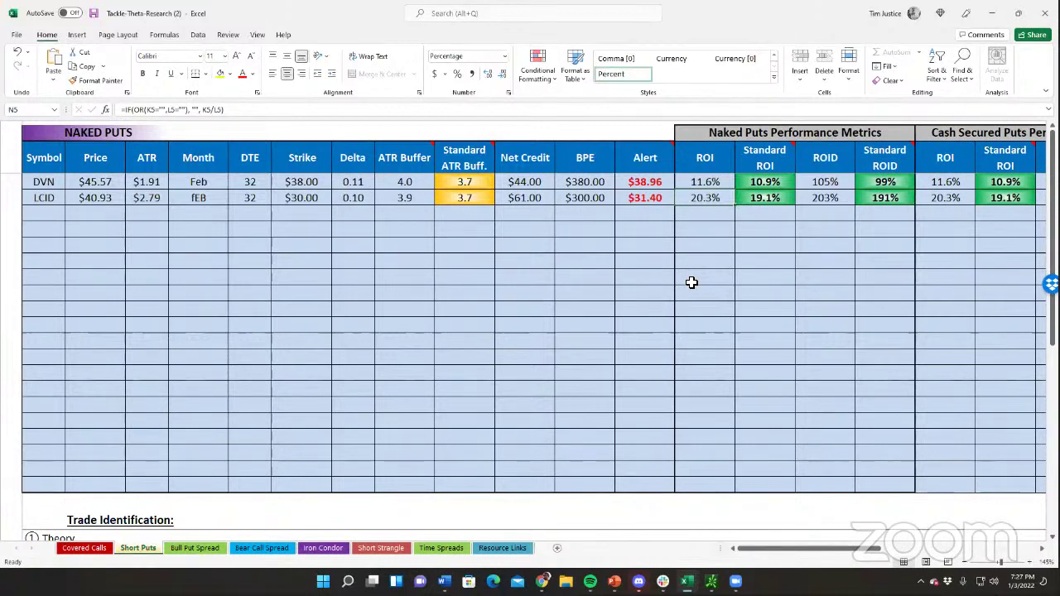
# Switch to thinkorswim and dismiss the order confirmation for the LCID 30 put without sending it.
pyautogui.click(619, 572)
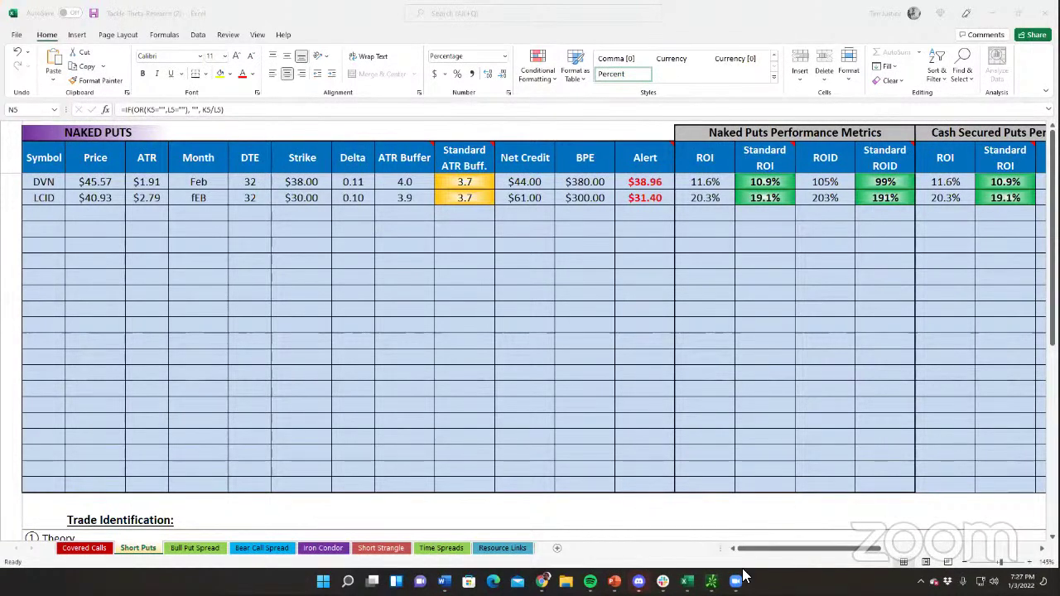
pyautogui.moveTo(711, 582)
pyautogui.click(667, 531)
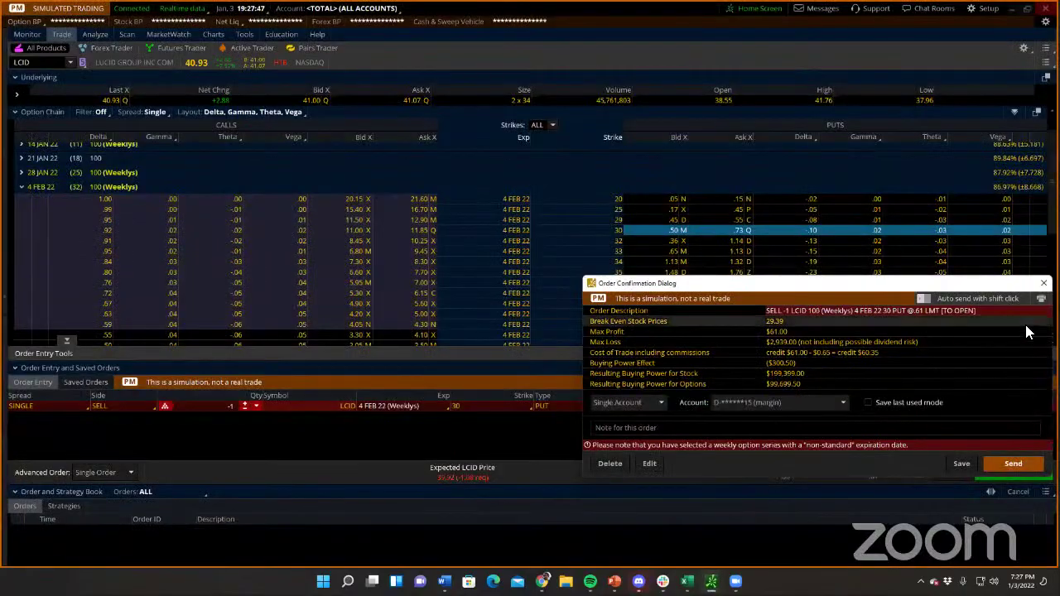
pyautogui.click(1043, 283)
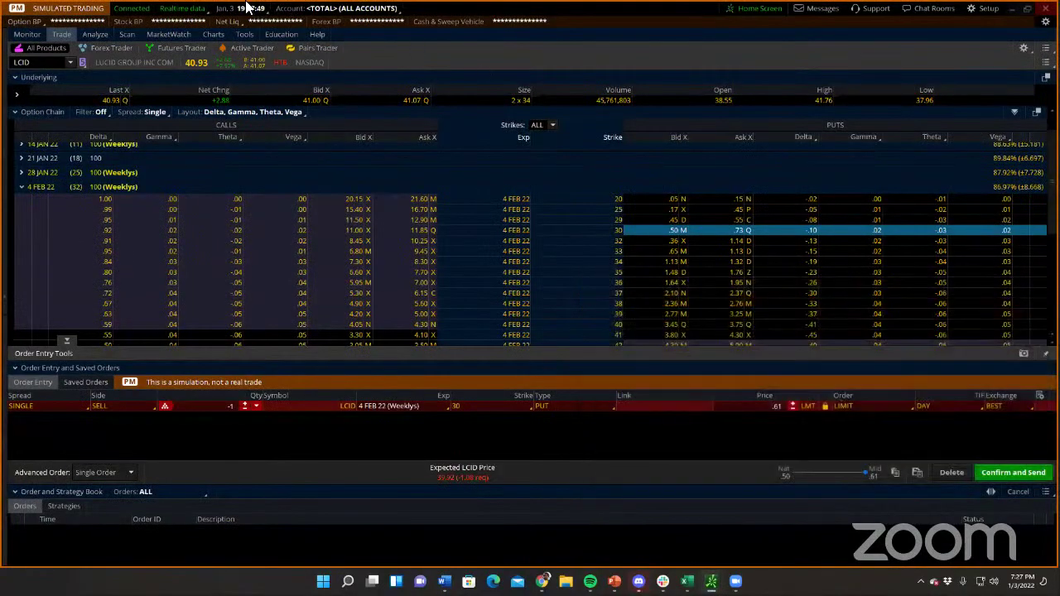
# Go to the price charts and load the DVN chart in place of LCID.
pyautogui.click(213, 34)
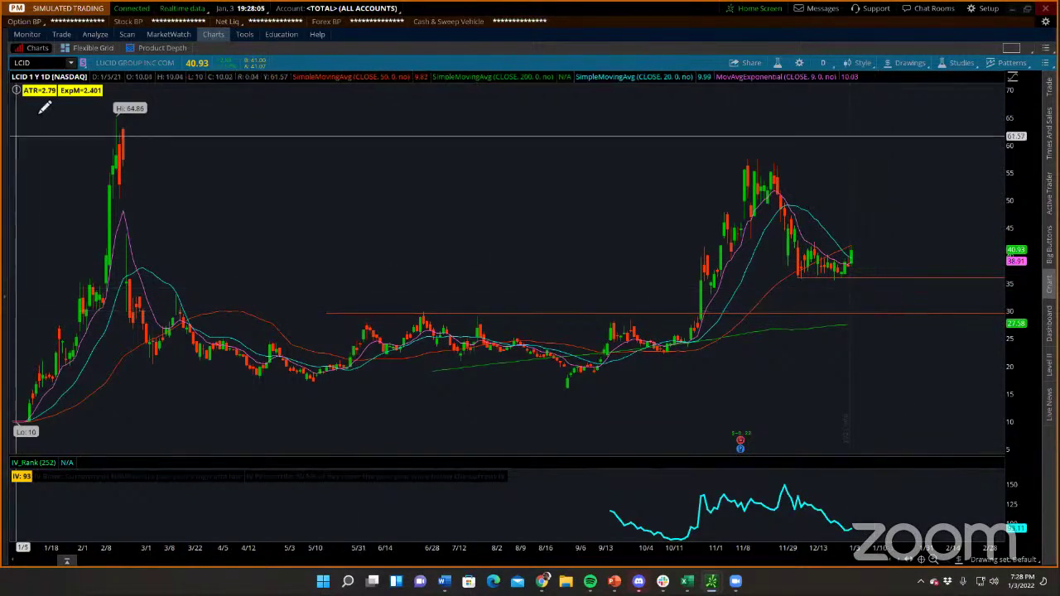
pyautogui.click(47, 63)
pyautogui.write('DVN')
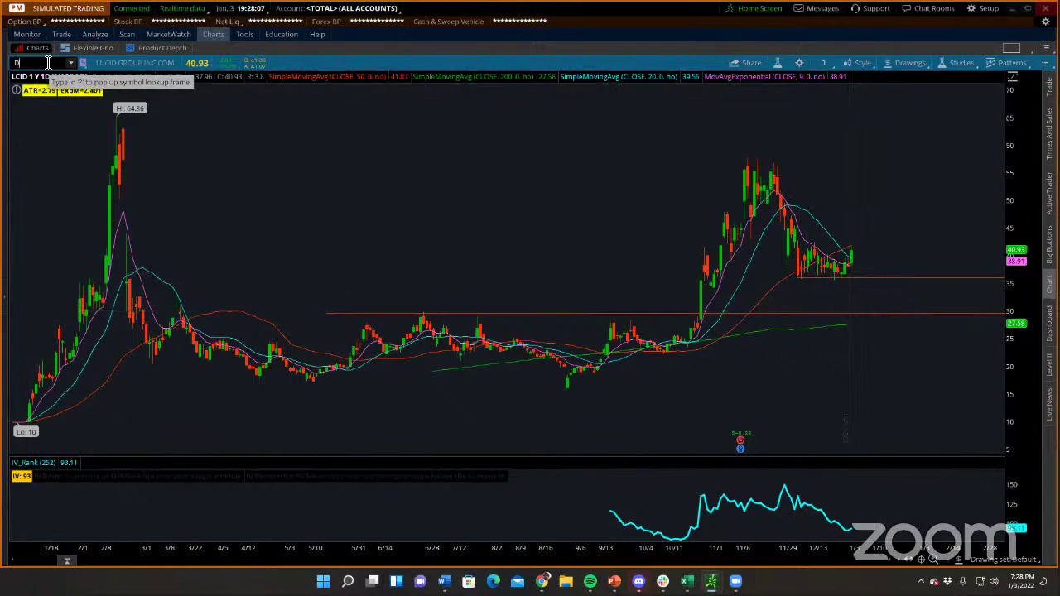
pyautogui.press('Return')
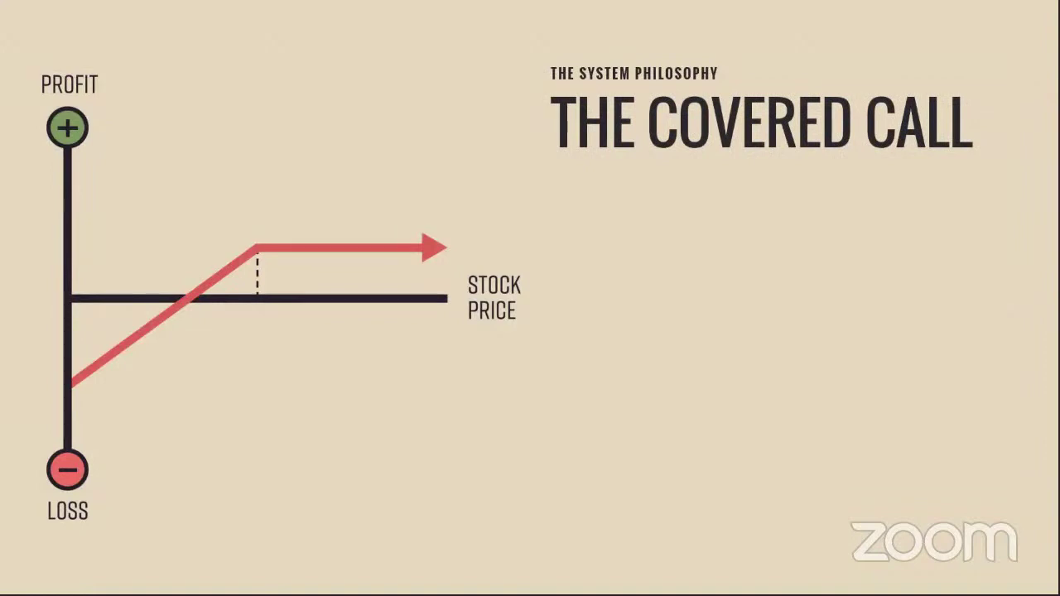
pyautogui.click(365, 268)
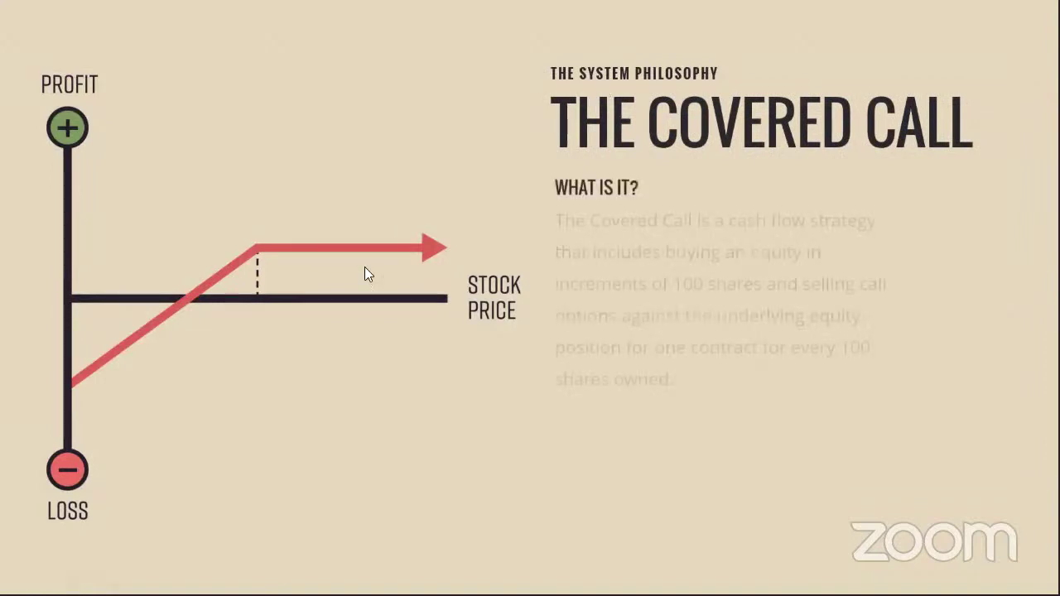
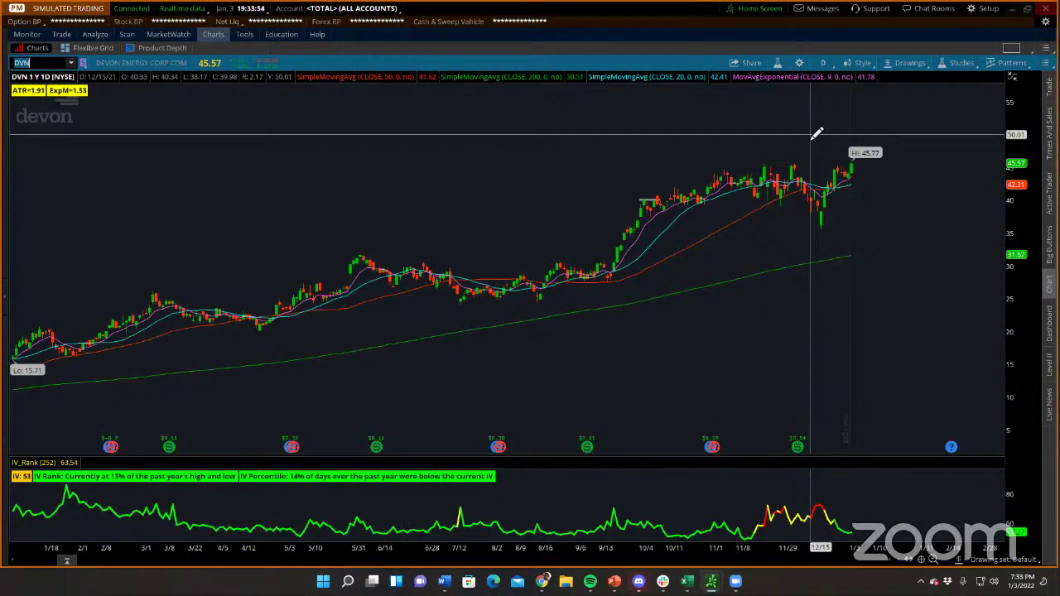
# Switch to the Excel workbook, review the Covered Calls sheet's trade rules, and enter the symbols DVN and LCID in its first two rows.
pyautogui.click(686, 582)
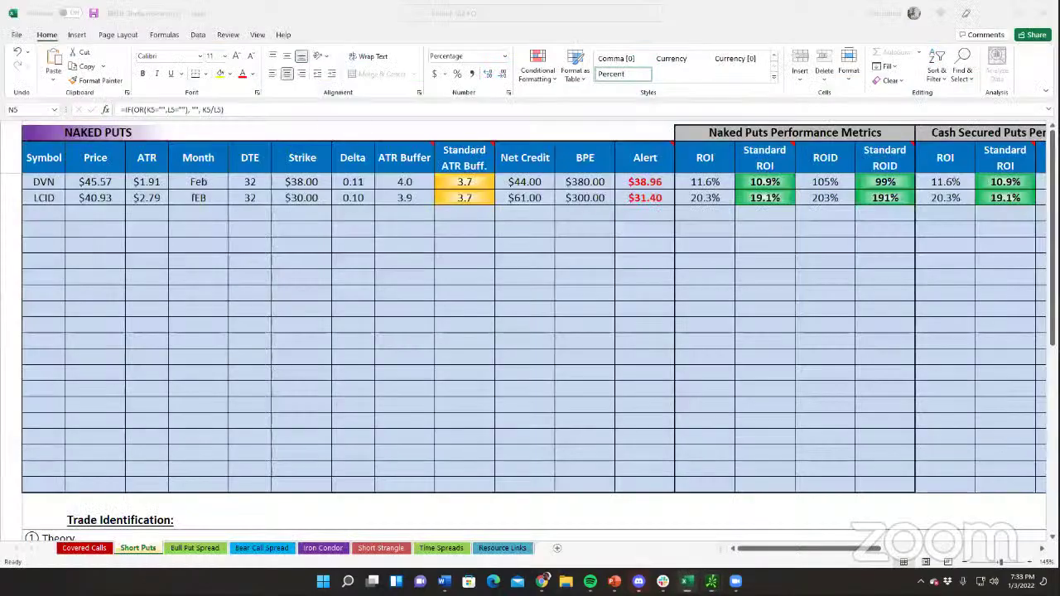
pyautogui.click(86, 548)
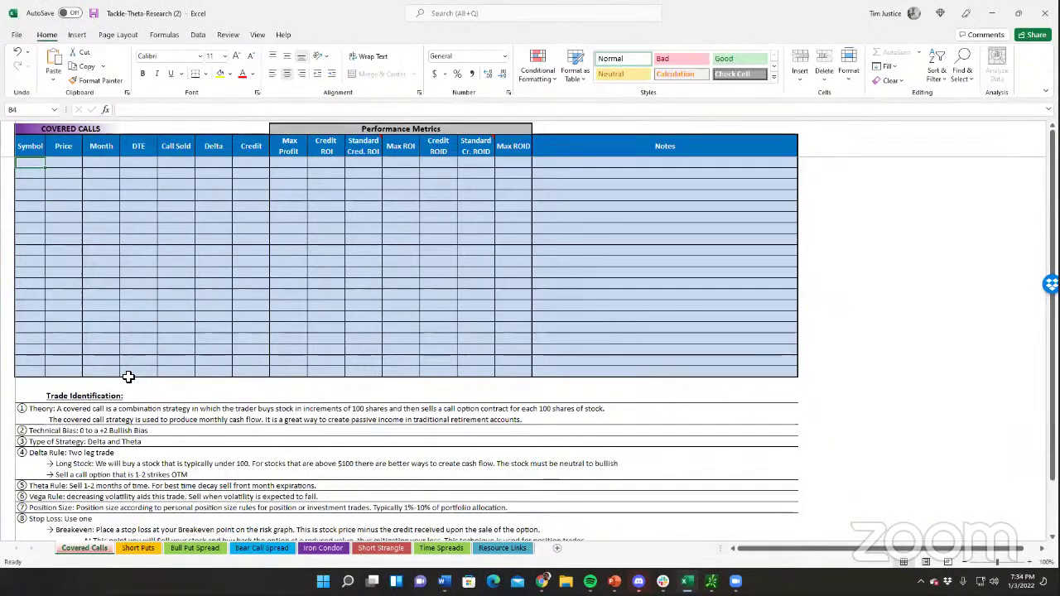
pyautogui.scroll(-4, 128, 377)
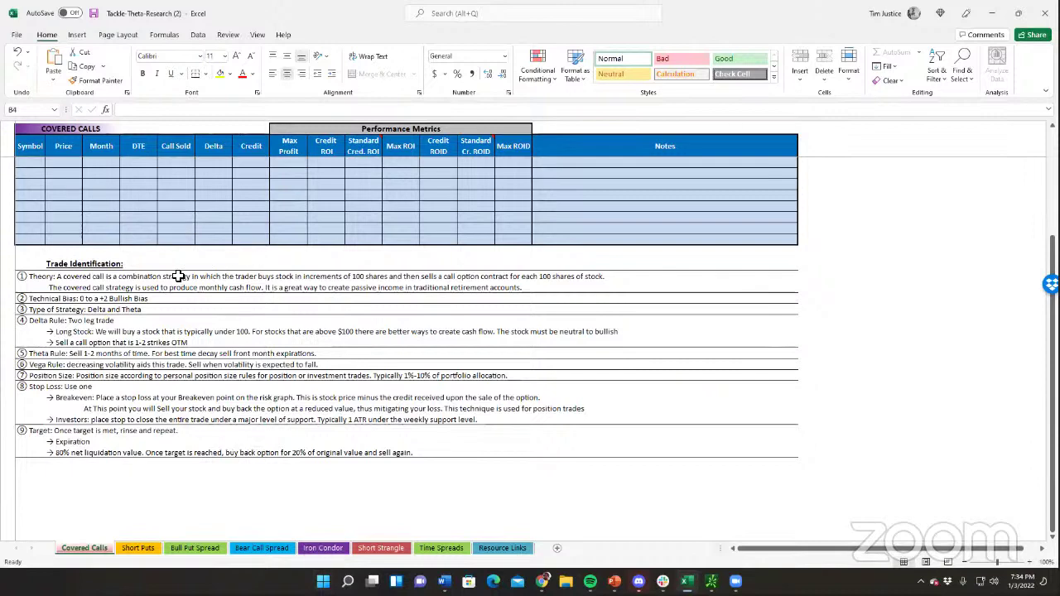
pyautogui.hotkey('ctrl', 'z')
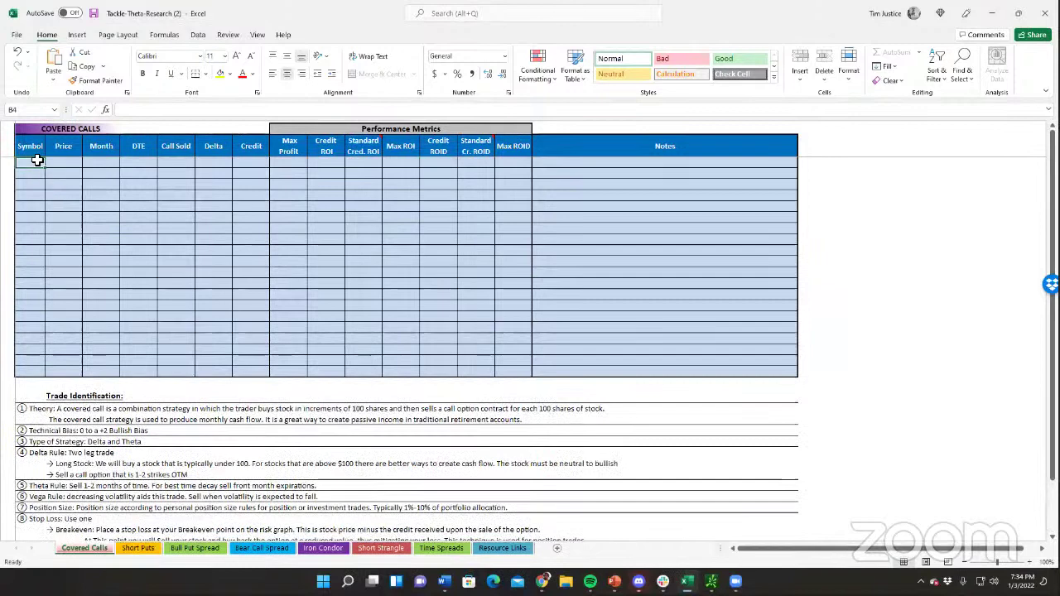
pyautogui.write('DVN')
pyautogui.press('Return')
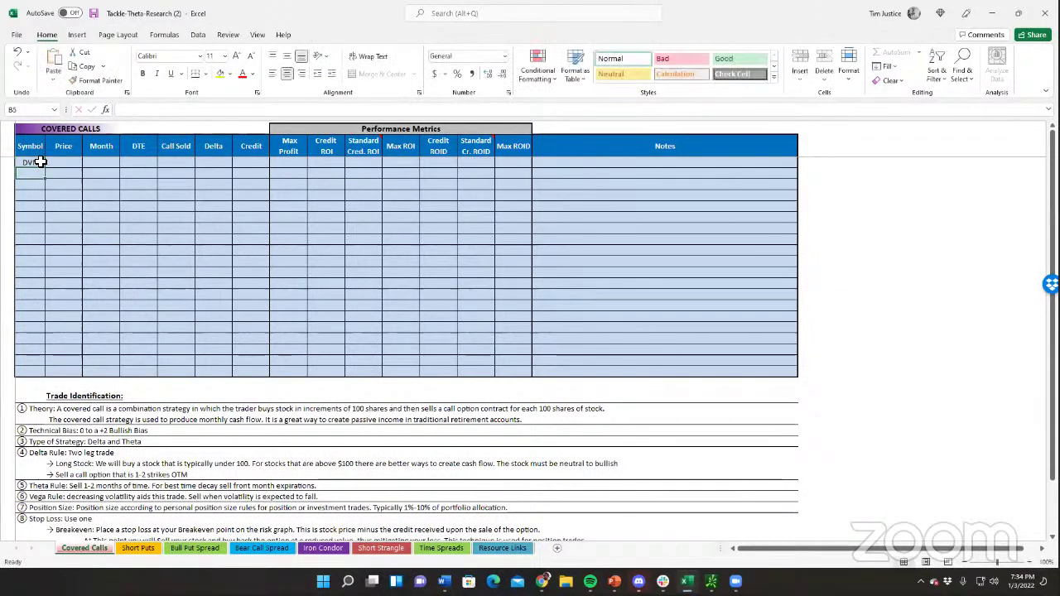
pyautogui.write('LCID')
pyautogui.press('Tab')
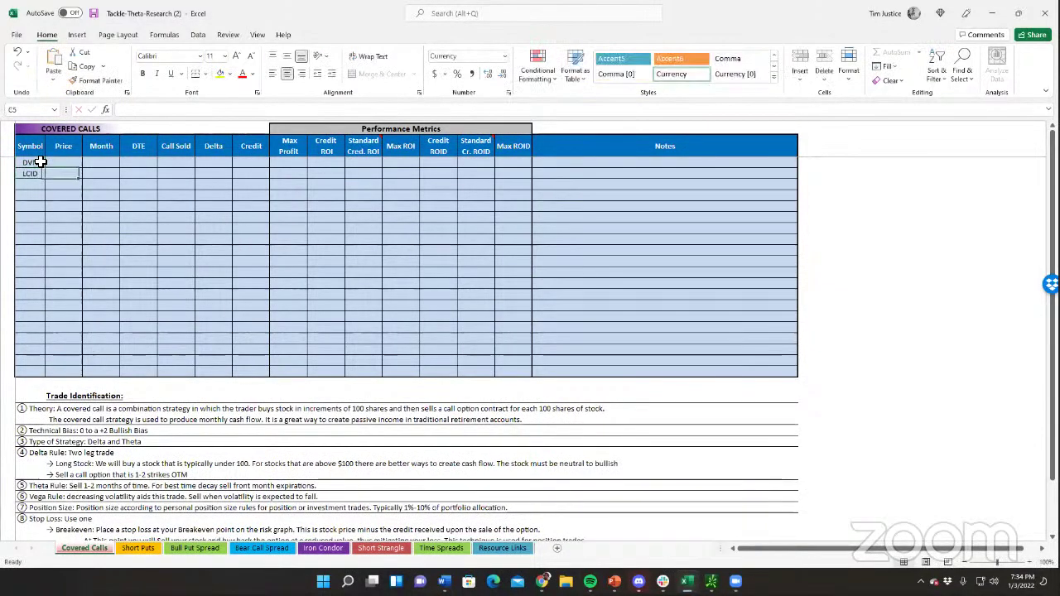
pyautogui.press('Up')
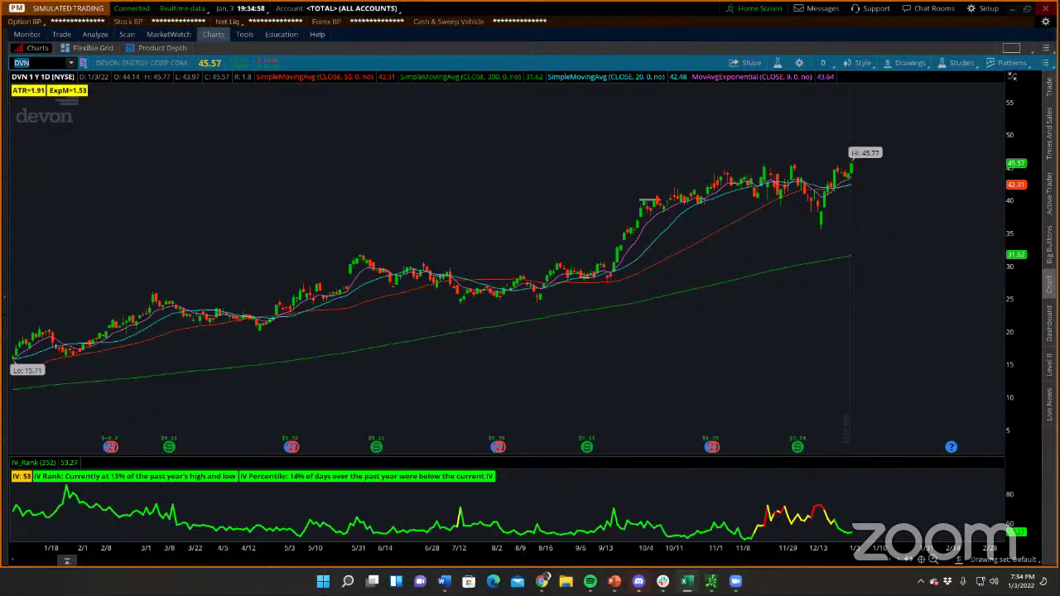
# In thinkorswim's DVN option chain, prepare a limit order to sell one 4 FEB 22 48 call at the mid price of 1.51.
pyautogui.click(63, 35)
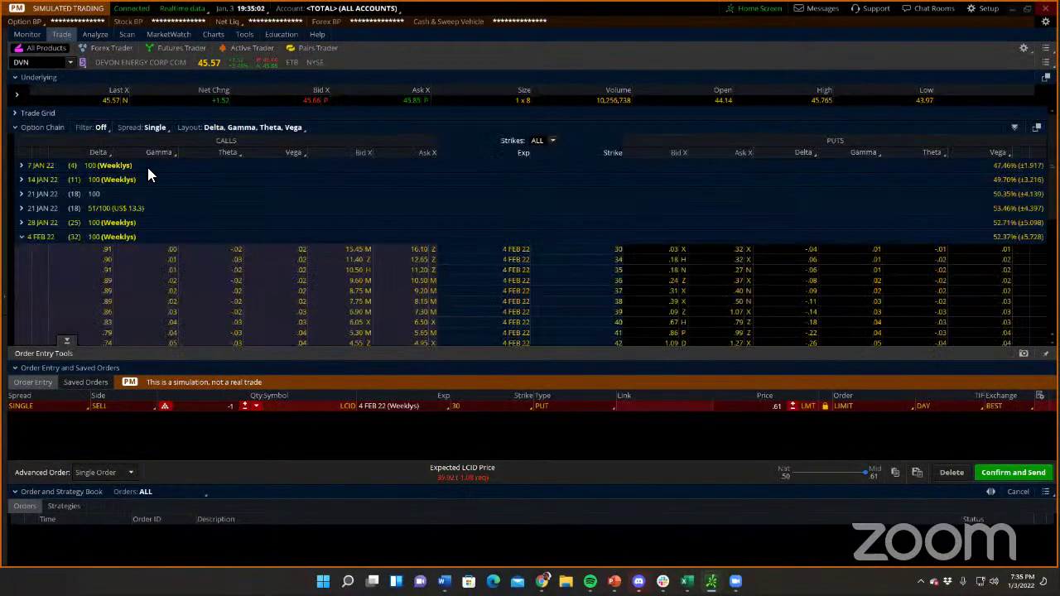
pyautogui.scroll(-5, 189, 265)
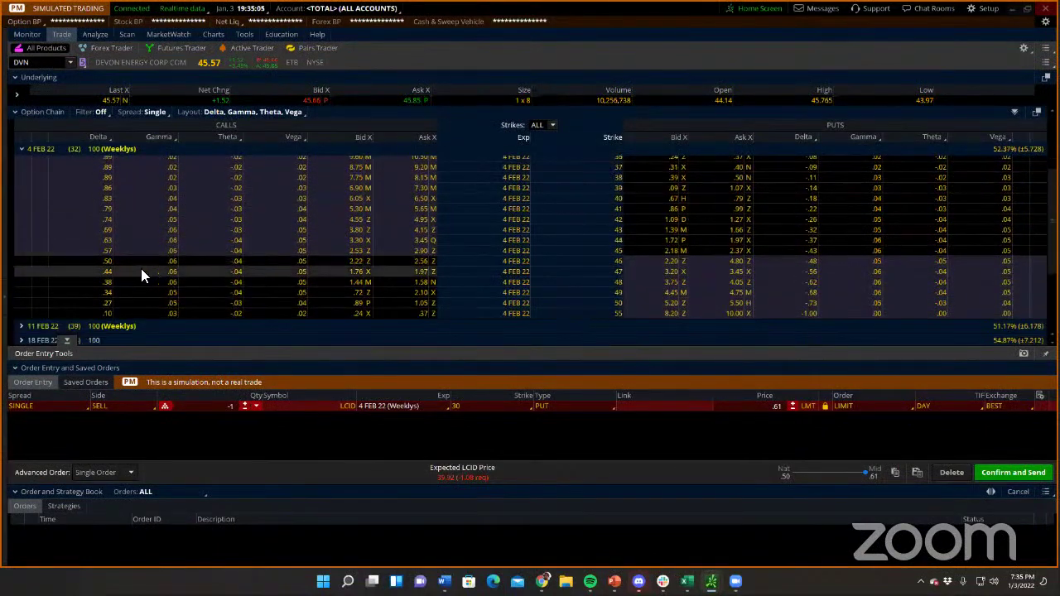
pyautogui.click(98, 283)
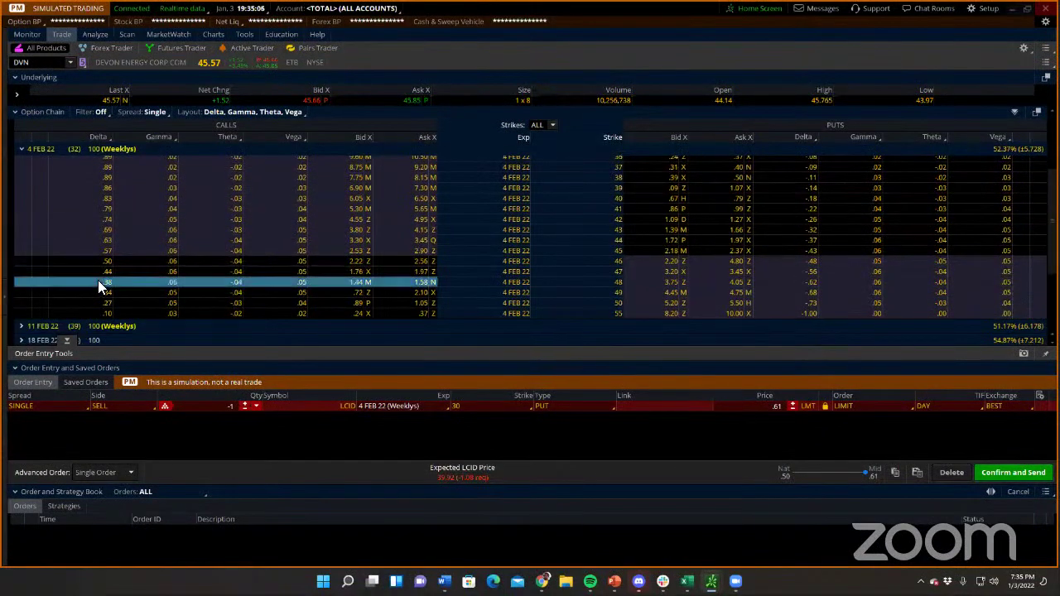
pyautogui.click(356, 283)
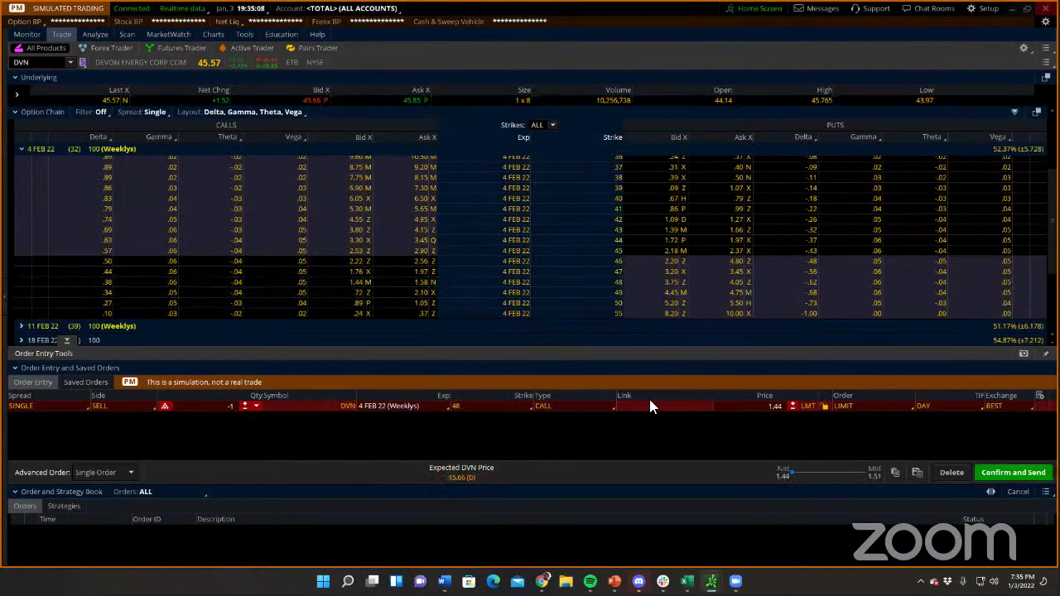
pyautogui.click(863, 472)
pyautogui.click(97, 283)
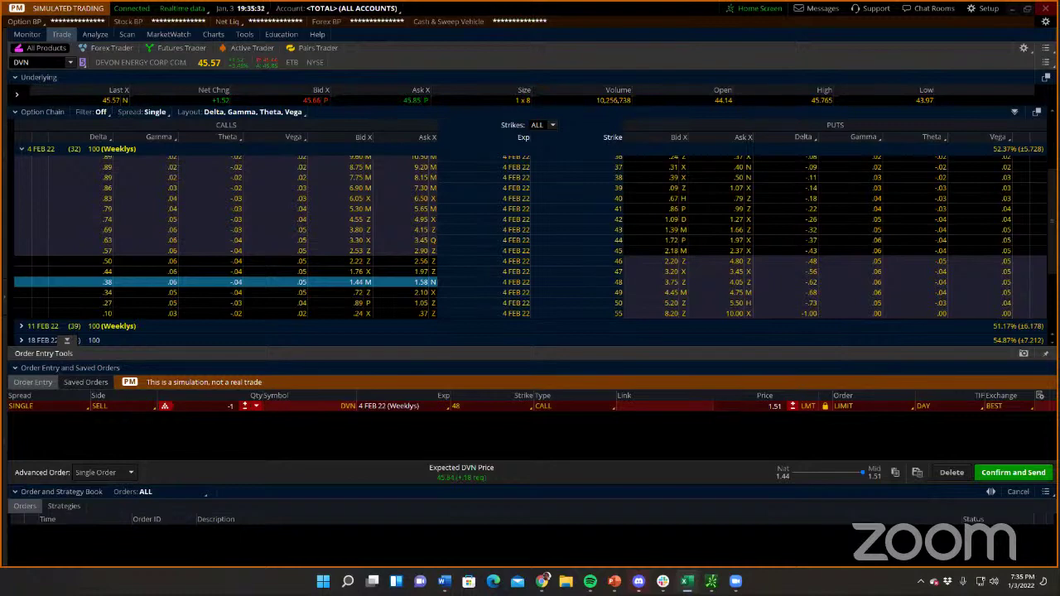
# Delete the DVN 48 call order and load the LCID option chain.
pyautogui.click(947, 477)
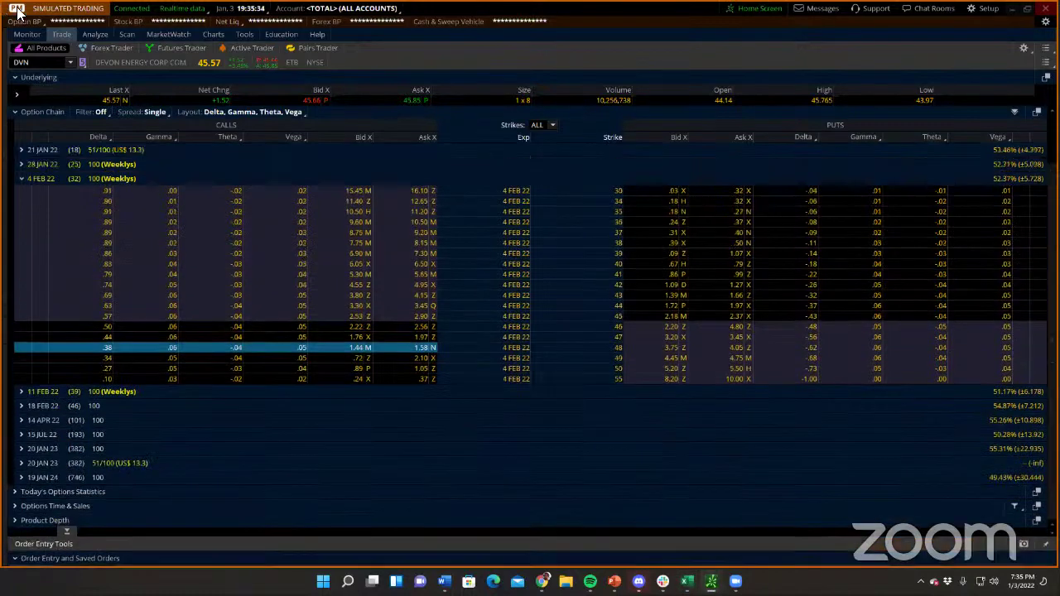
pyautogui.click(36, 66)
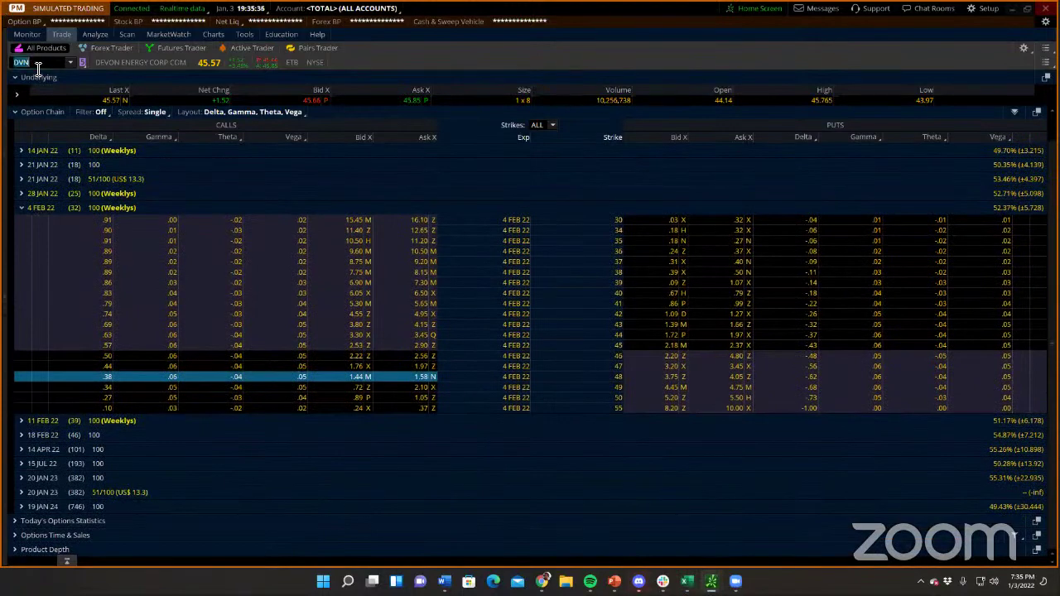
pyautogui.write('LCID')
pyautogui.press('Return')
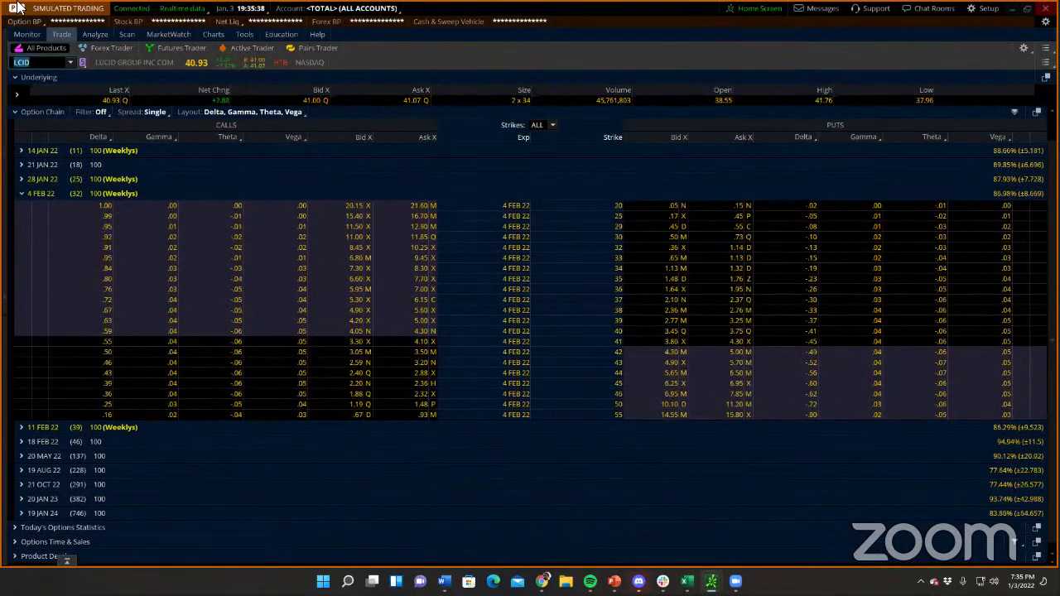
# Prepare a limit order to sell one LCID 4 FEB 22 45 call at the mid price of 2.28, and review and close its confirmation.
pyautogui.click(100, 384)
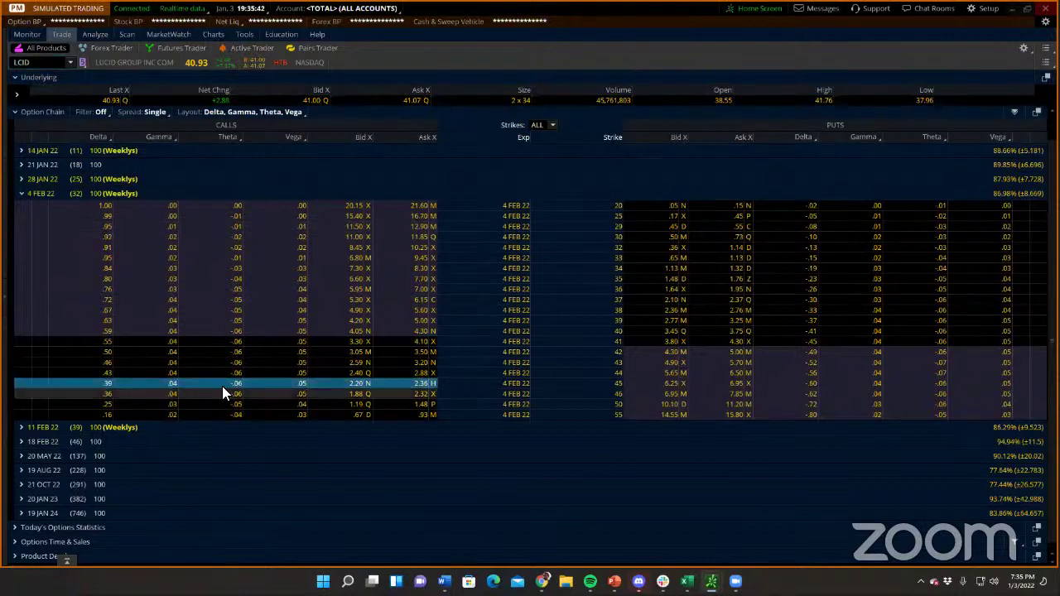
pyautogui.click(342, 384)
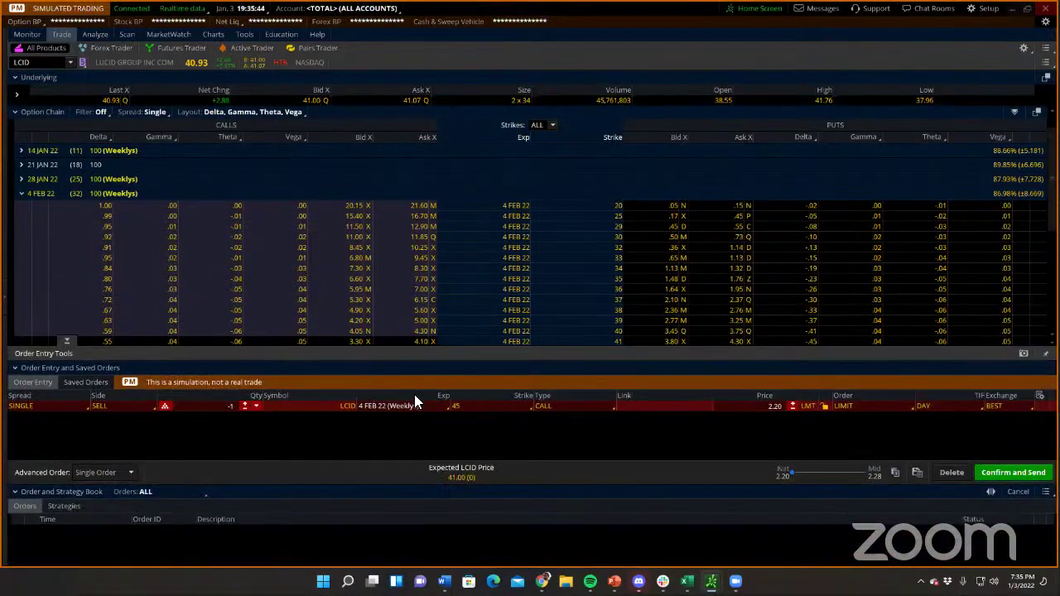
pyautogui.moveTo(782, 476); pyautogui.dragTo(864, 476)
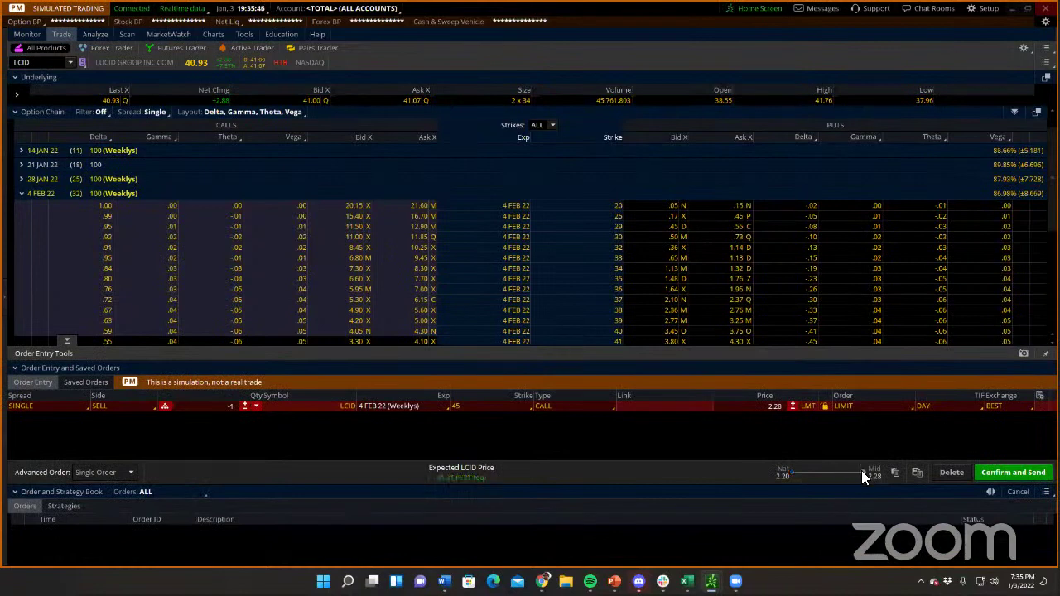
pyautogui.click(985, 478)
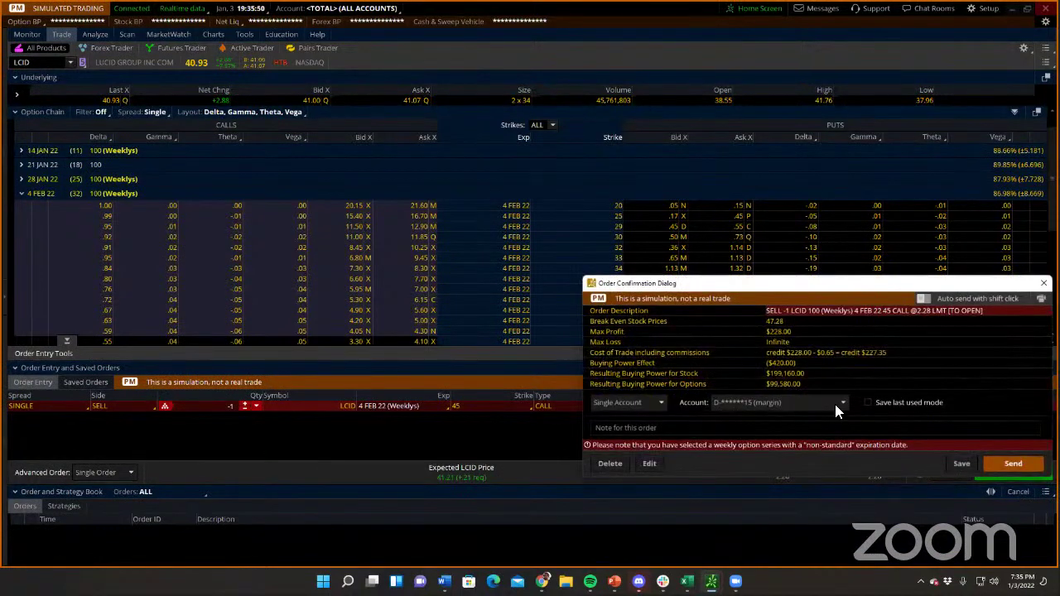
pyautogui.click(1043, 283)
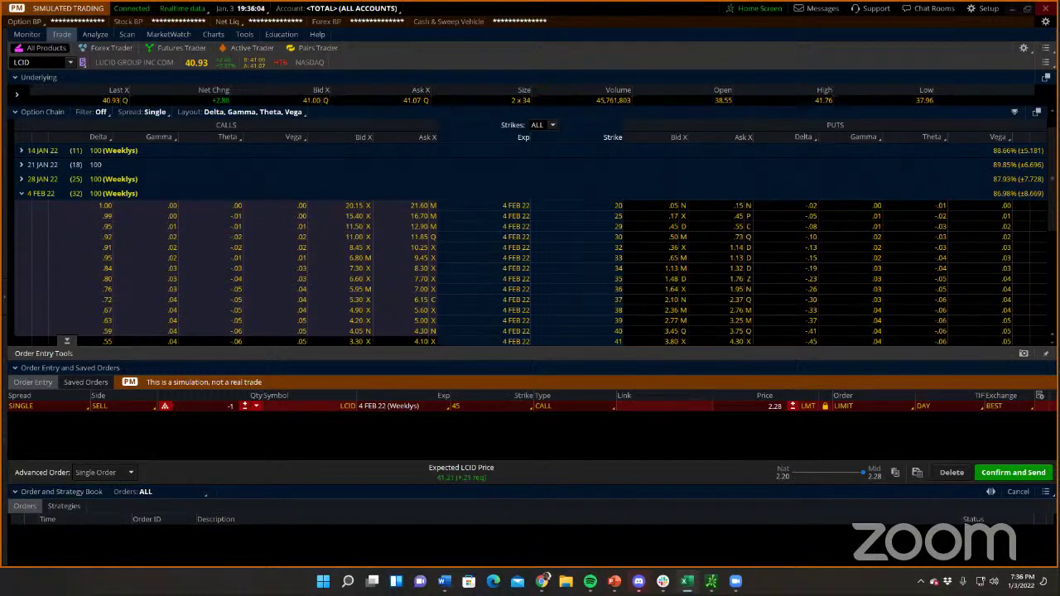
# Recheck the LCID 4 FEB 22 45 call's delta, then switch to Excel and examine the covered call rows' credit ROI and standard credit ROI.
pyautogui.scroll(-4, 192, 249)
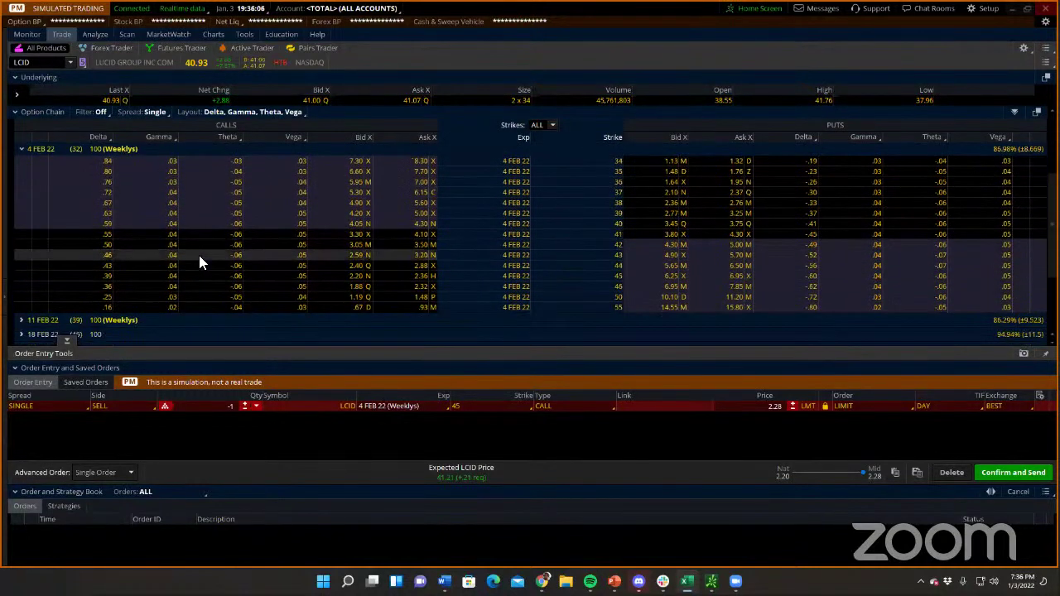
pyautogui.click(96, 275)
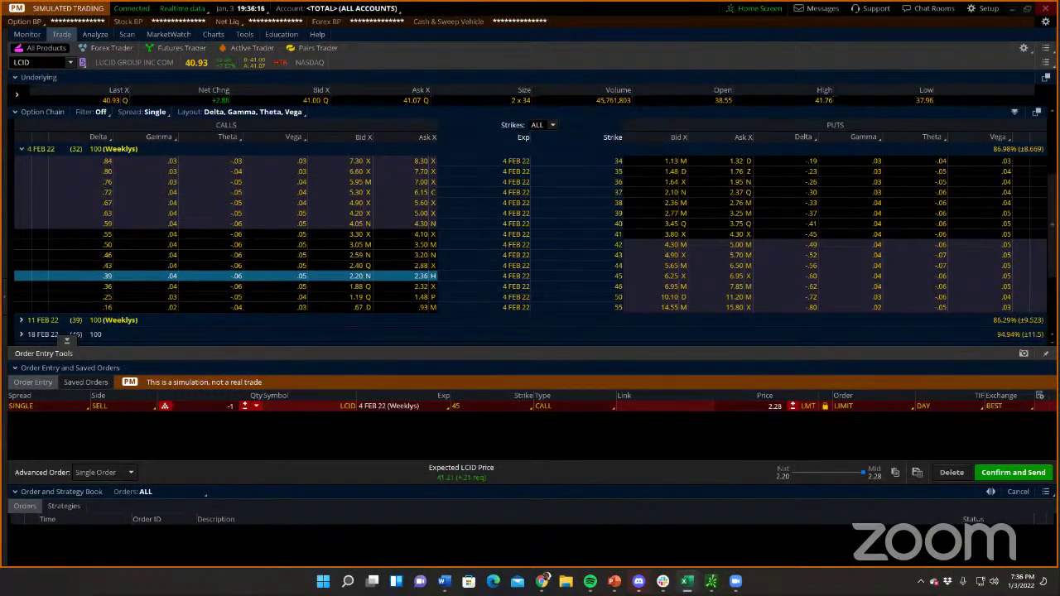
pyautogui.hotkey('alt', 'Tab')
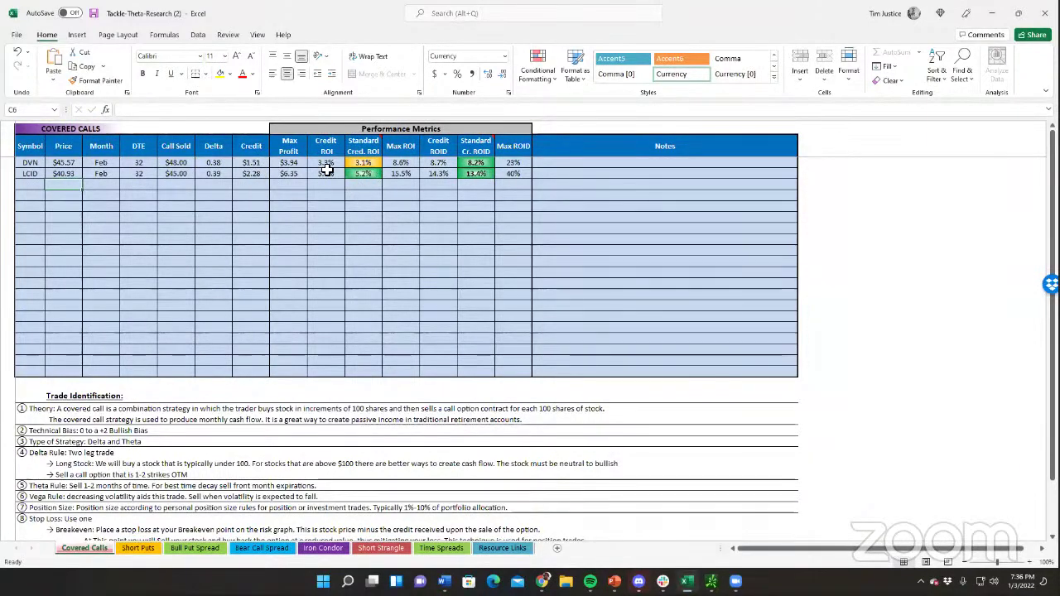
pyautogui.click(364, 164)
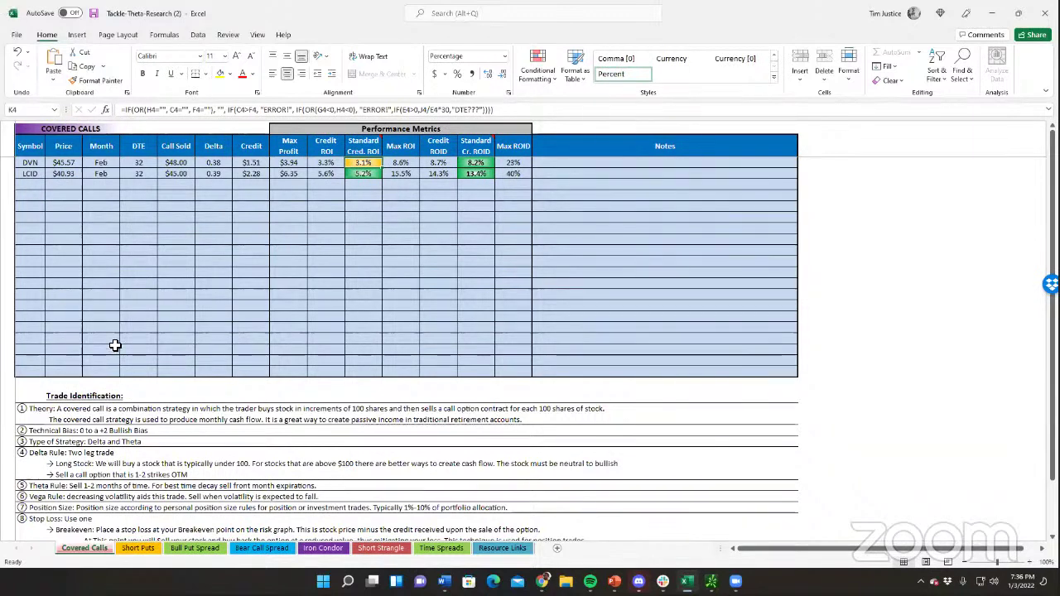
# Compare the covered call metrics for DVN and LCID with their short put net credits and ROI across the two worksheets.
pyautogui.click(357, 173)
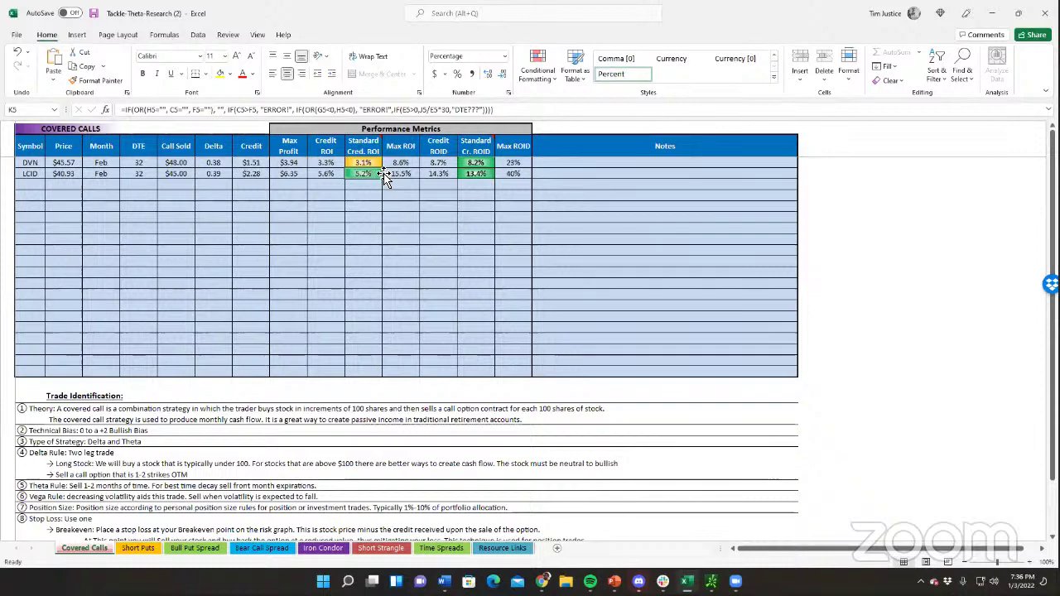
pyautogui.click(143, 549)
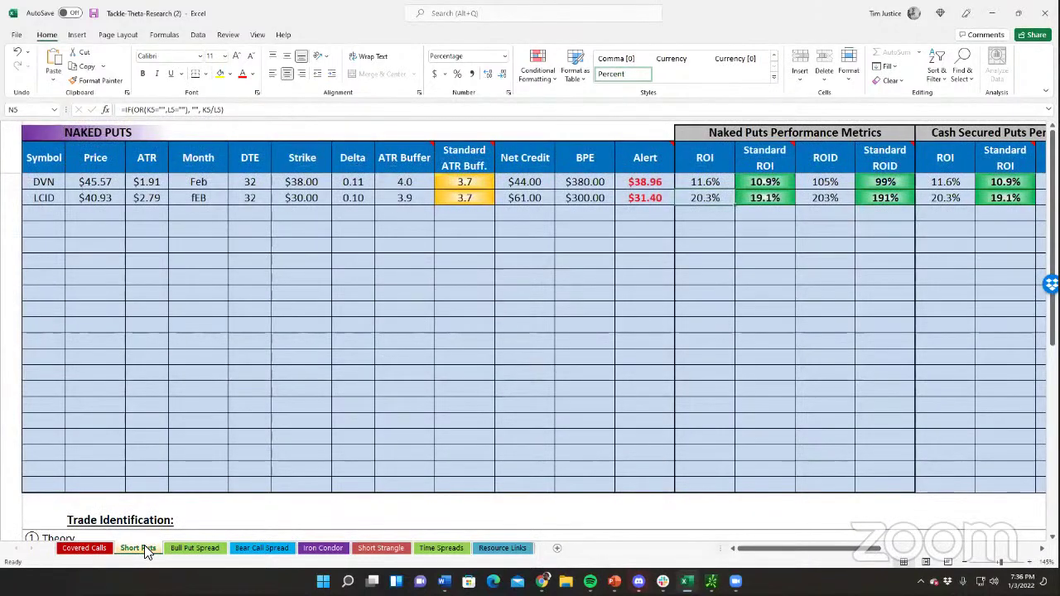
pyautogui.click(98, 549)
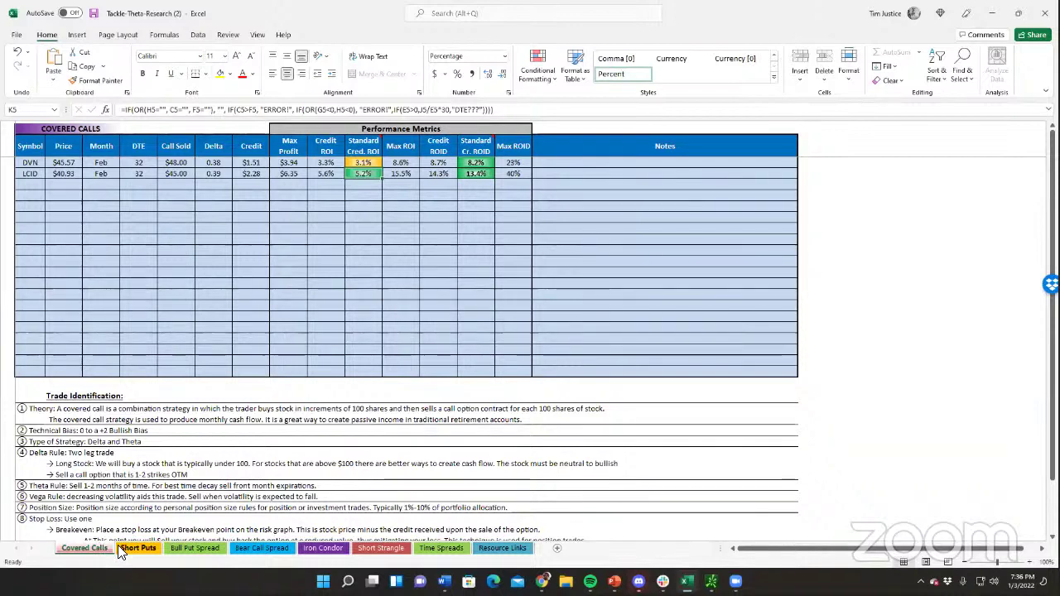
pyautogui.click(133, 548)
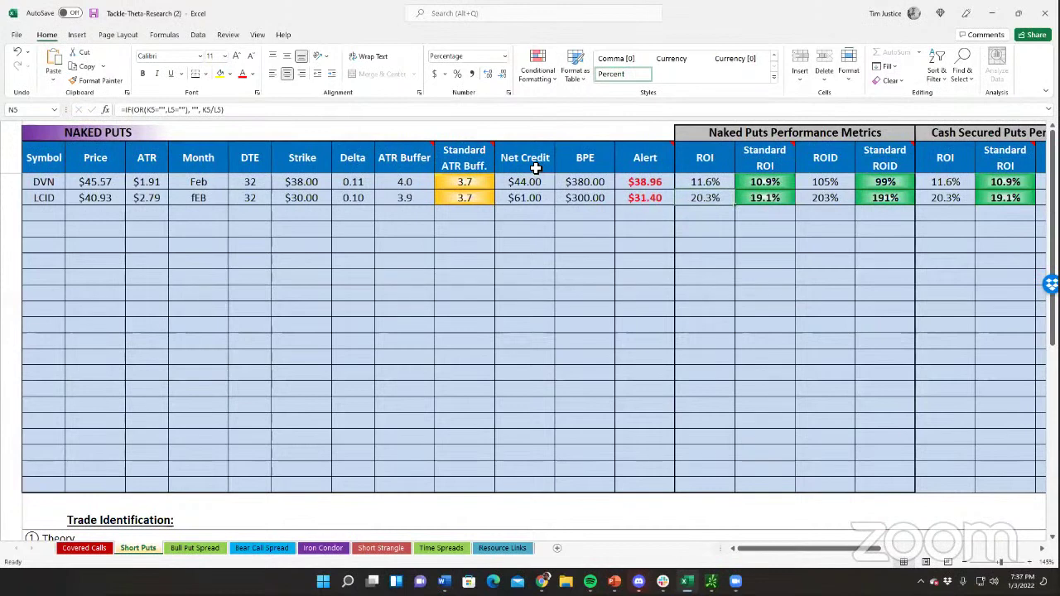
pyautogui.click(532, 198)
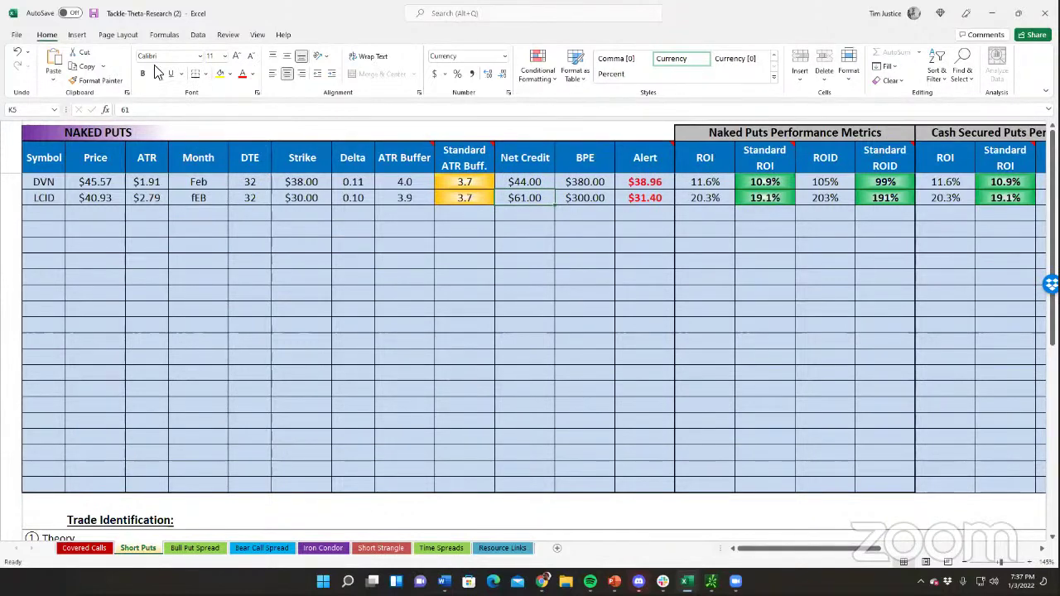
pyautogui.click(84, 548)
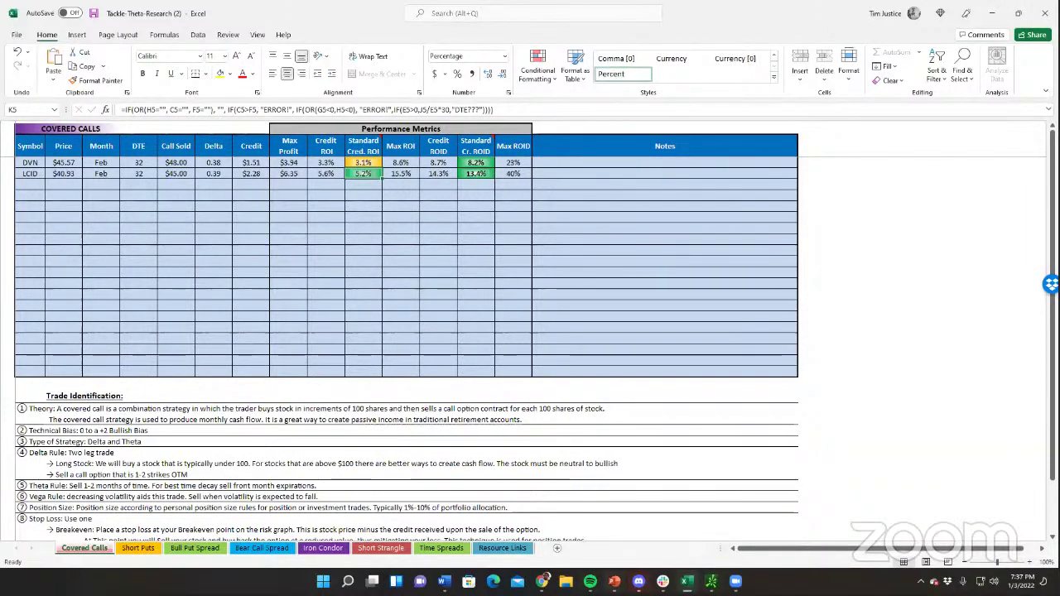
# Switch to PowerPoint and resume the Tackle Trading 101 slide show from the "GO LIVE" slide.
pyautogui.click(614, 582)
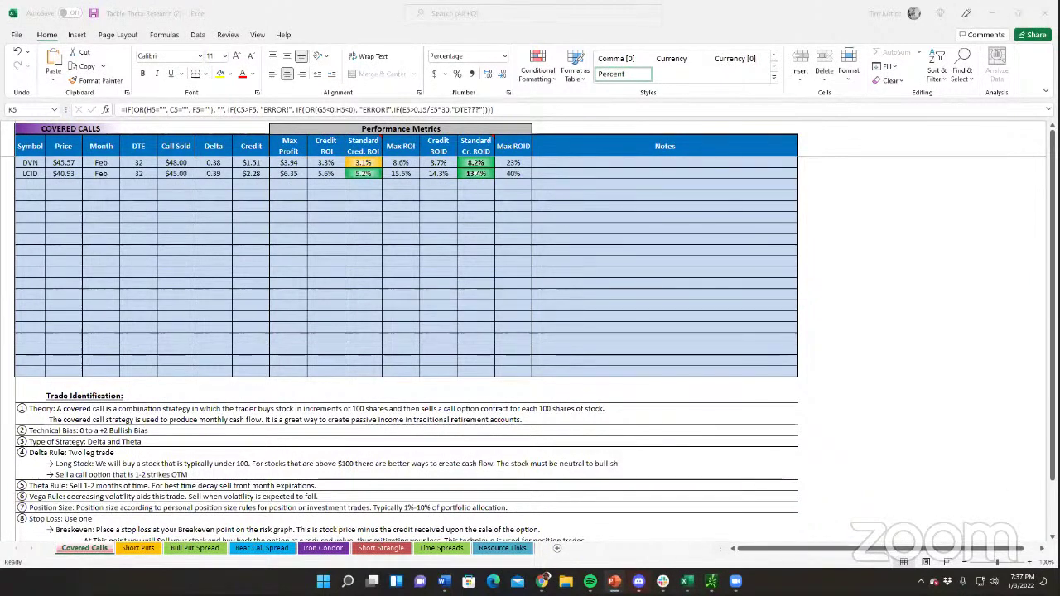
pyautogui.hotkey('shift', 'F5')
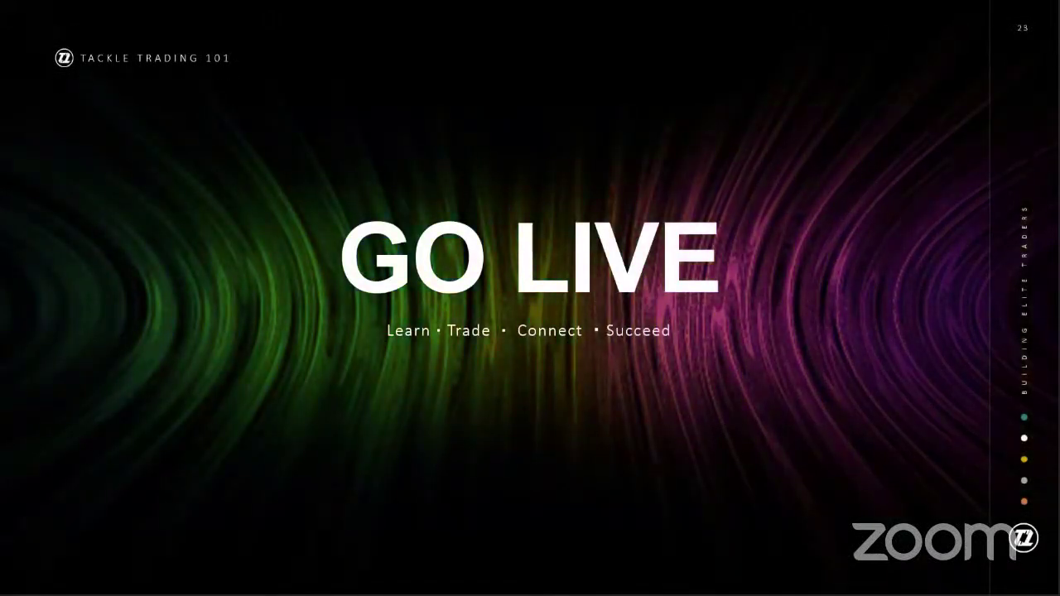
pyautogui.click(699, 357)
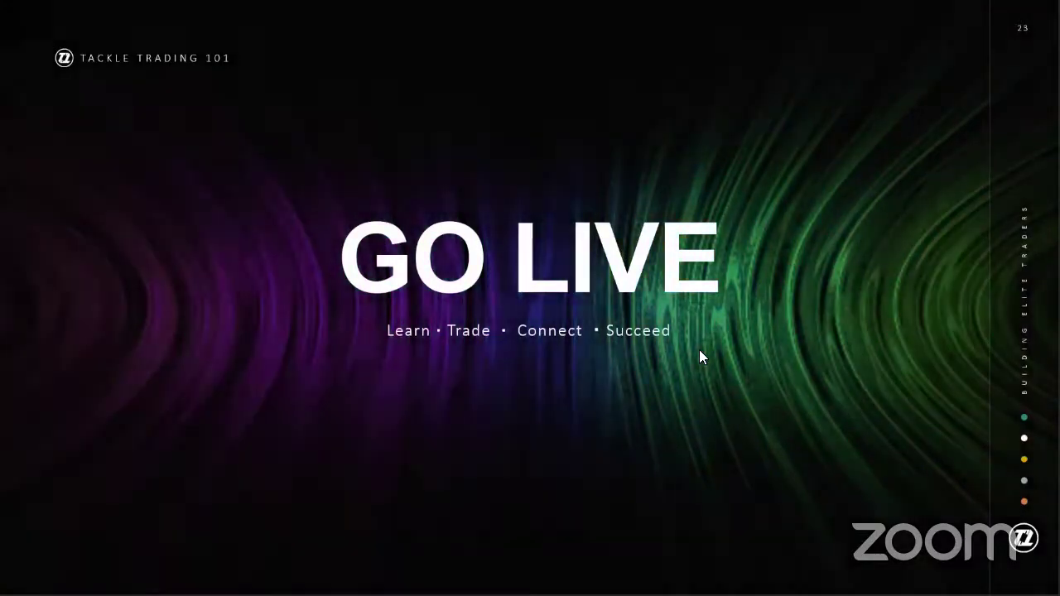